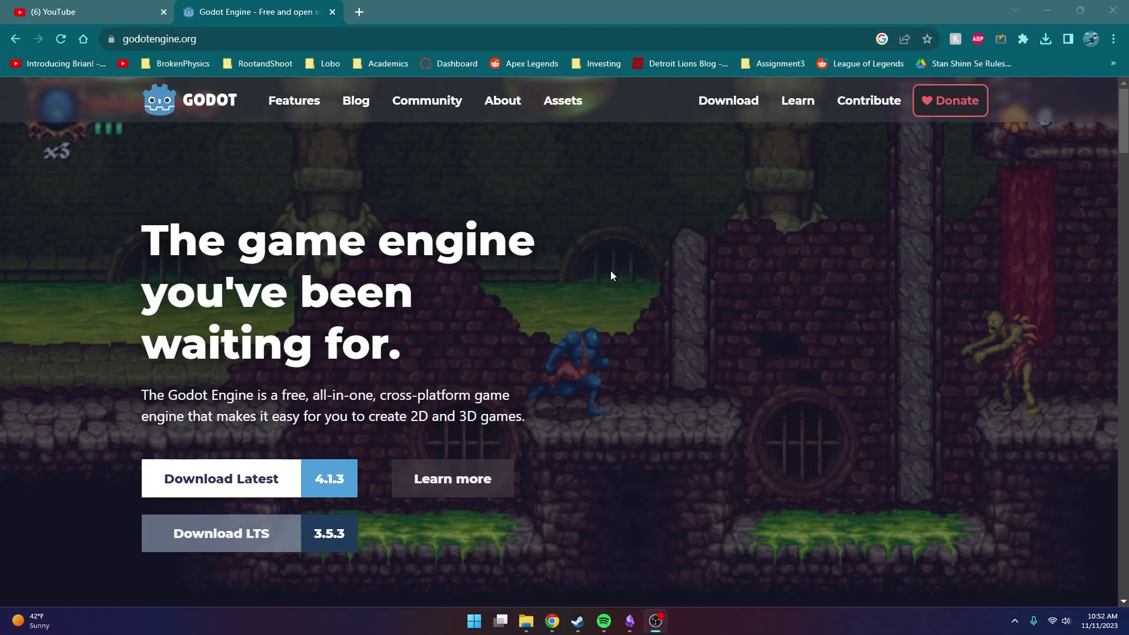
# - Go to the Godot Windows download page and show Chrome's recent downloads with the Godot 4.1.3 zip
pyautogui.click(740, 112)
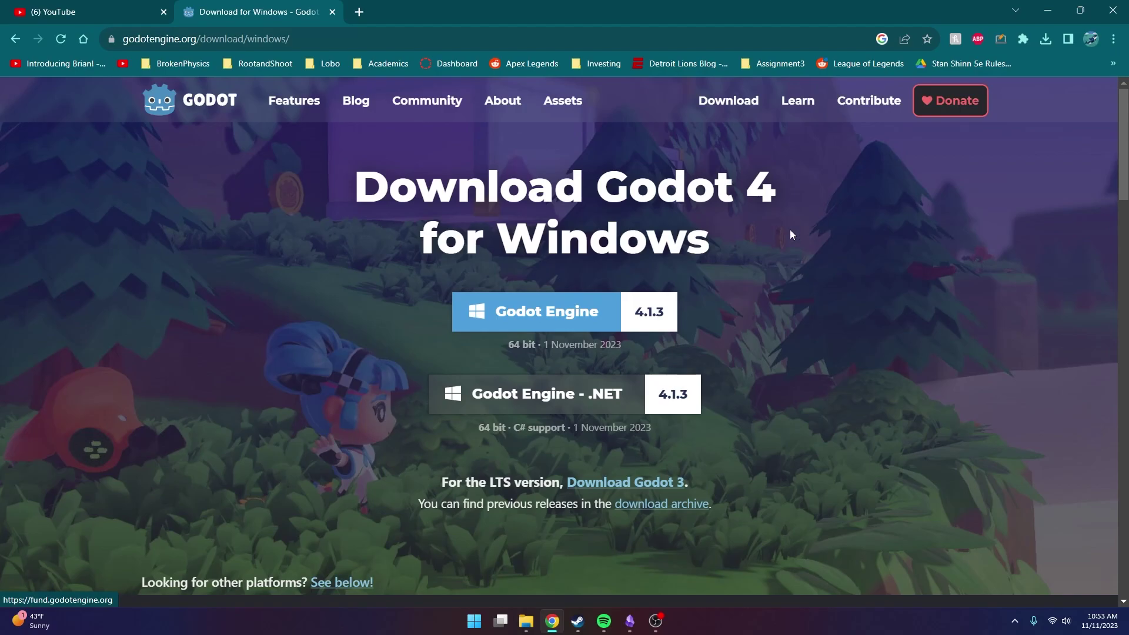
pyautogui.click(1045, 38)
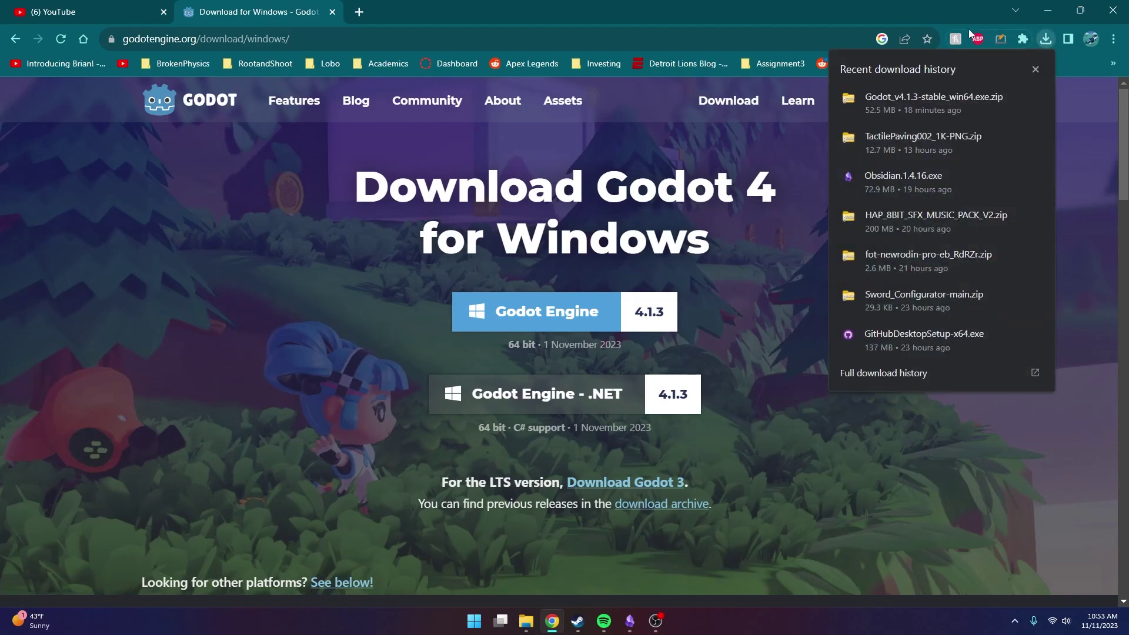
# - Open the Godot 4.1.3 zip and the desktop Godot4 folder, then close the zip window
pyautogui.click(915, 105)
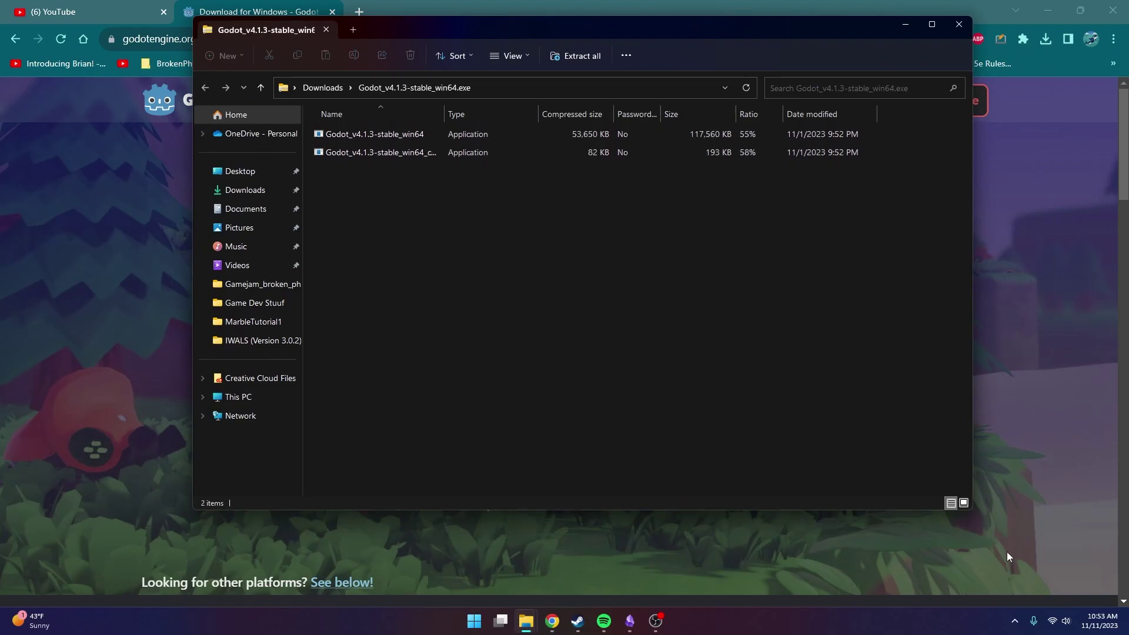
pyautogui.click(1123, 628)
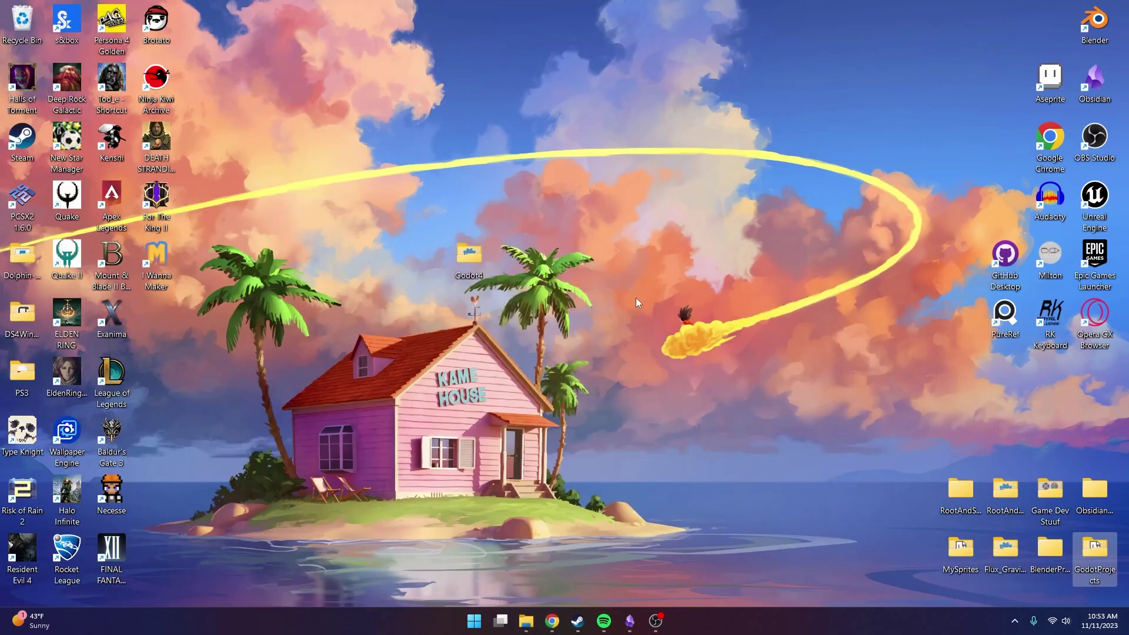
pyautogui.doubleClick(464, 276)
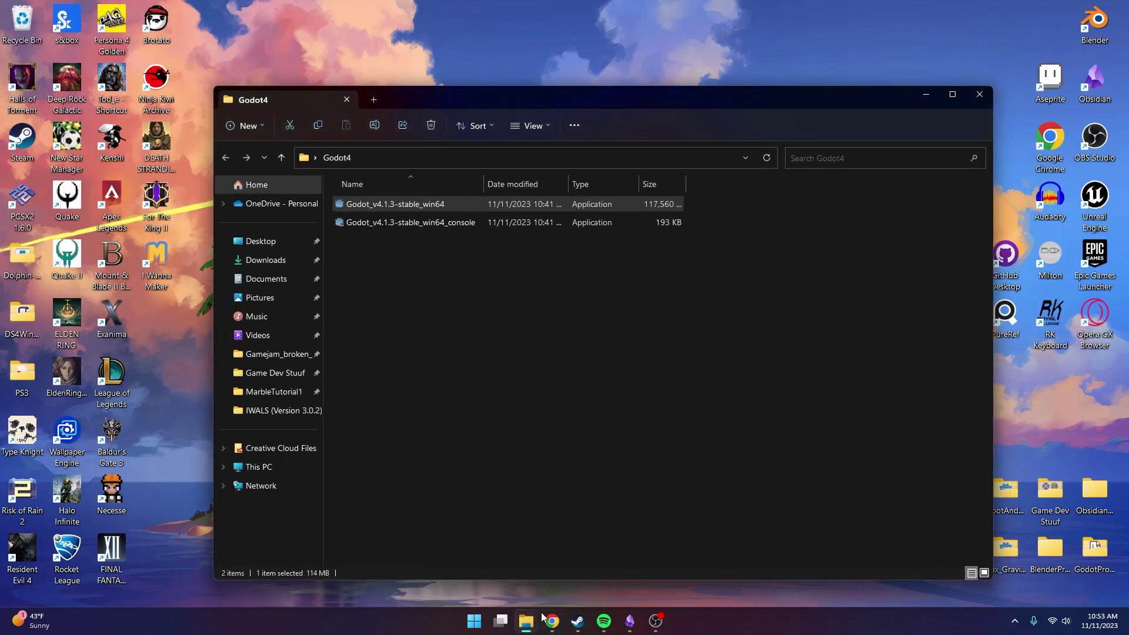
pyautogui.moveTo(526, 621)
pyautogui.click(605, 561)
pyautogui.moveTo(458, 33); pyautogui.dragTo(462, 123)
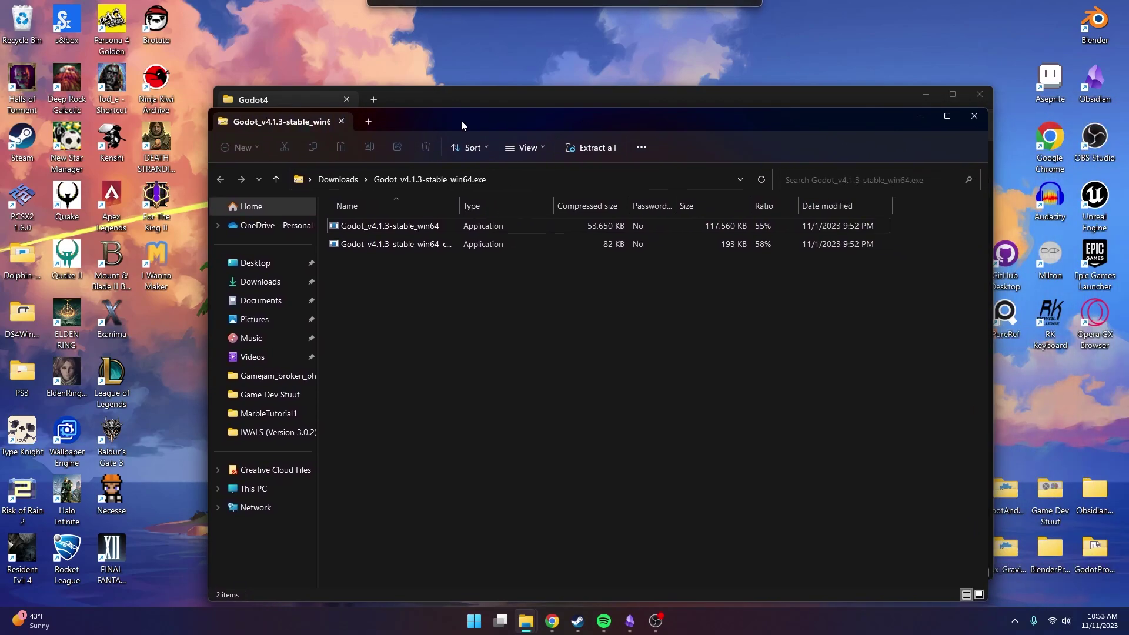
pyautogui.click(972, 119)
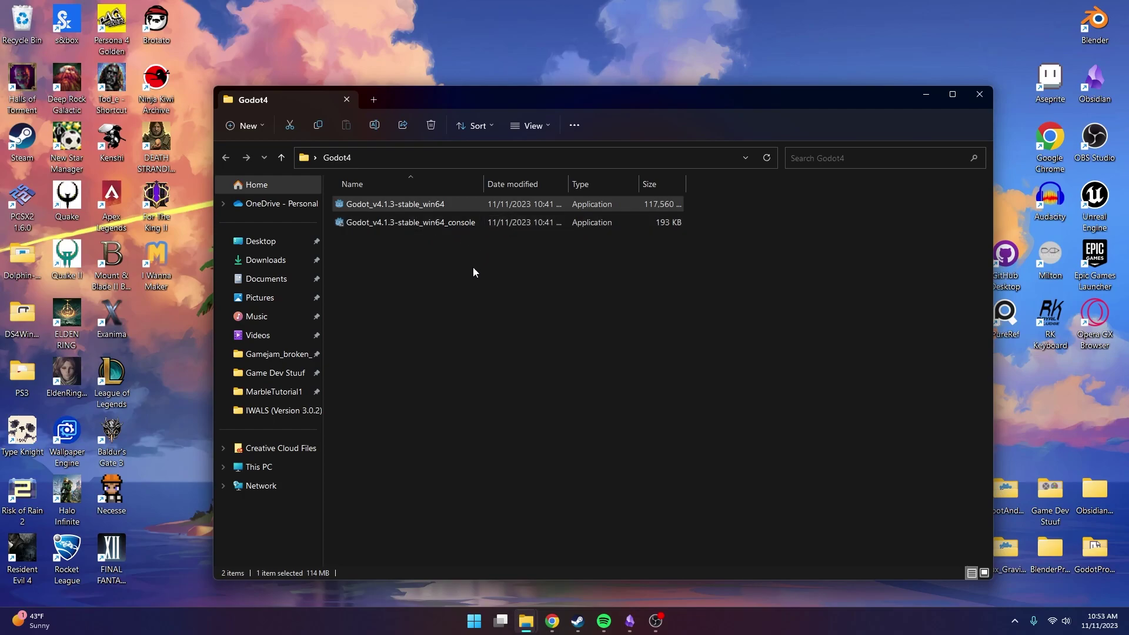
# - Launch Godot_v4.1.3-stable_win64 and start a New Project in the Project Manager
pyautogui.doubleClick(442, 206)
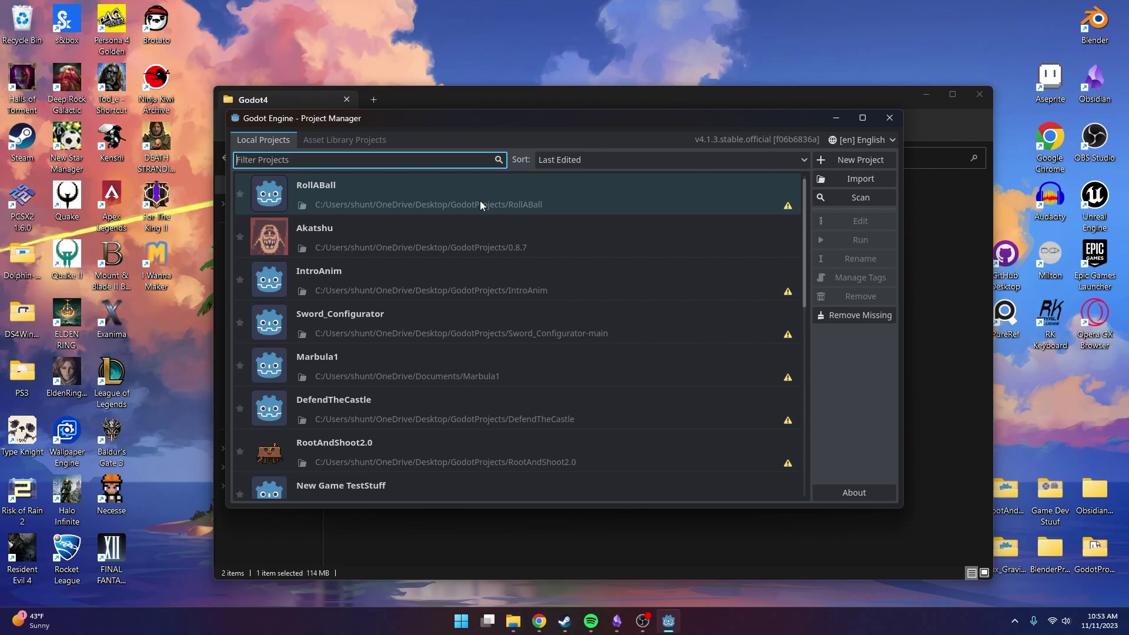
pyautogui.scroll(-3, 456, 248)
pyautogui.scroll(3, 503, 234)
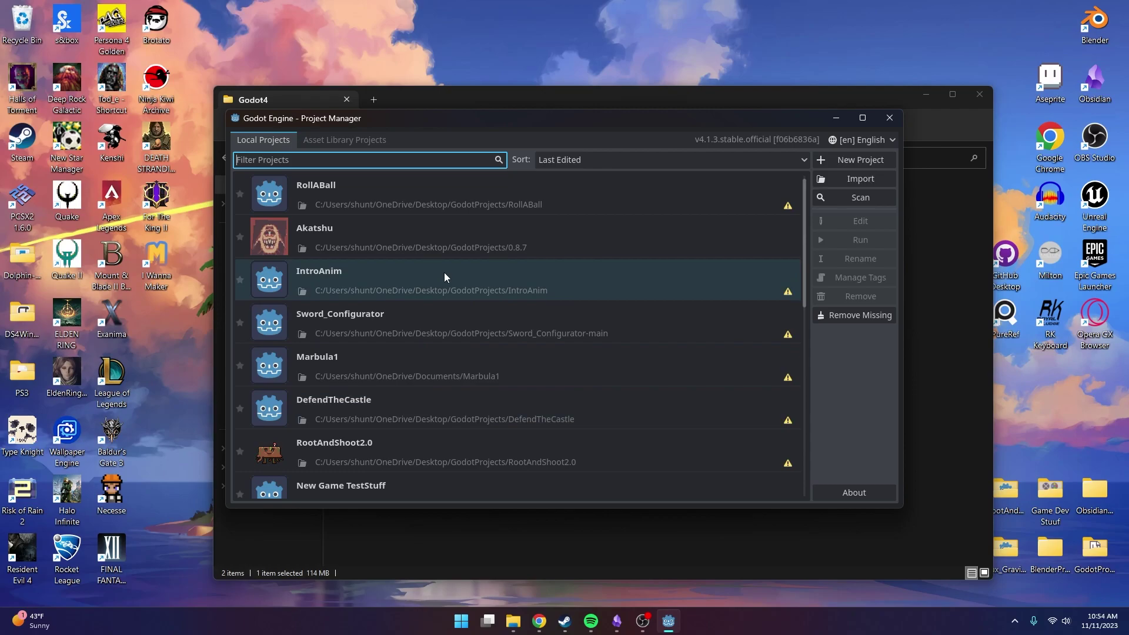
pyautogui.click(854, 163)
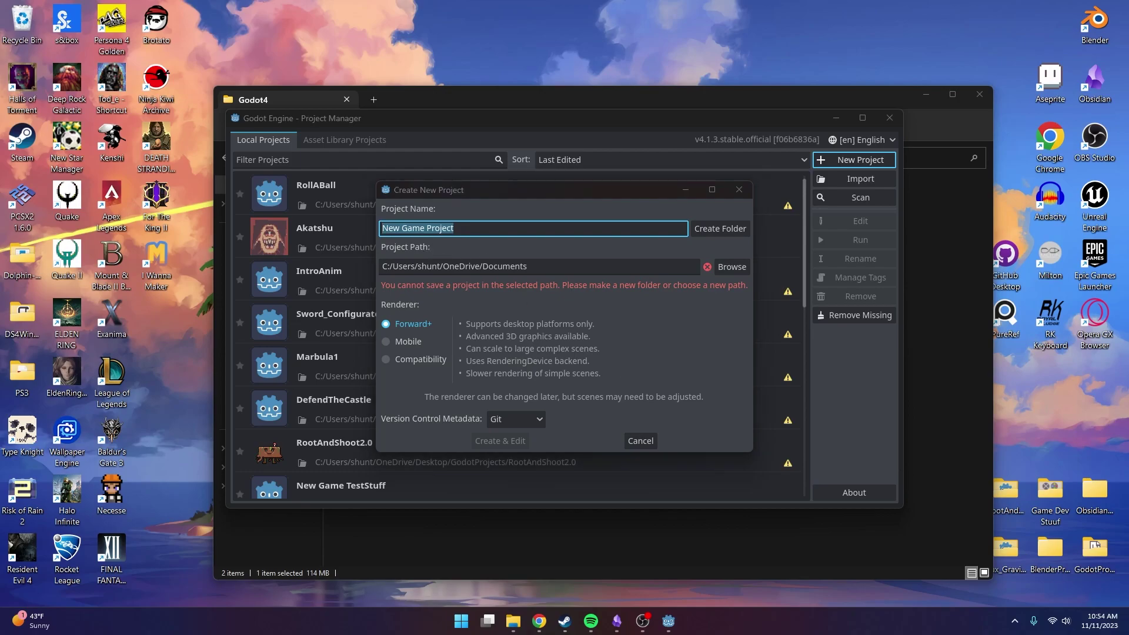
# - Set the new project's location to the Desktop/GodotProjects folder
pyautogui.click(1126, 623)
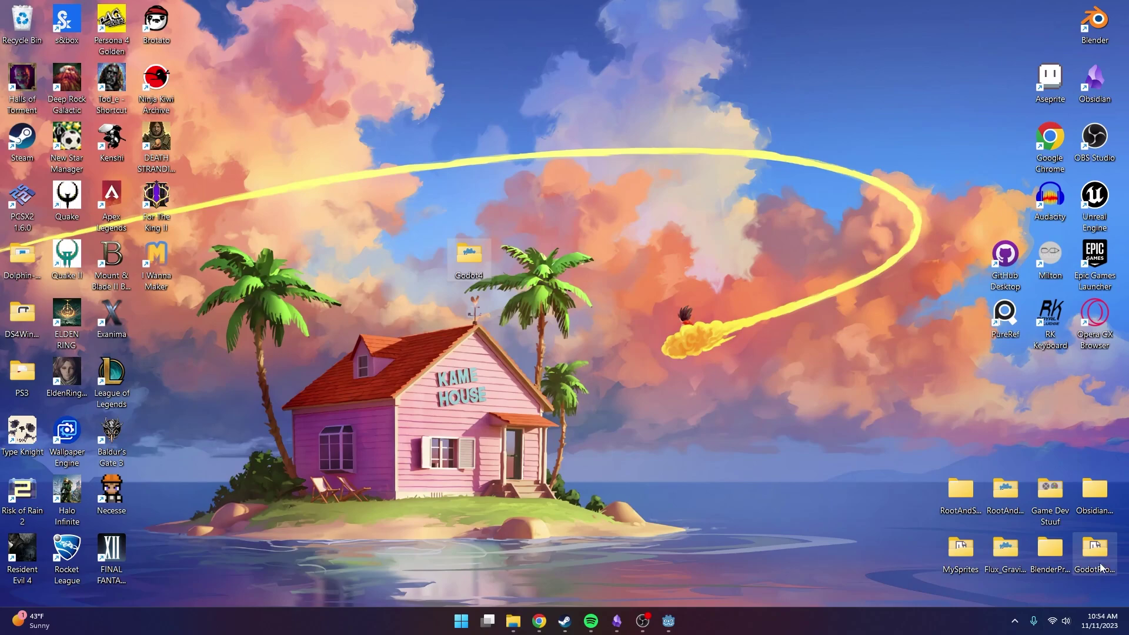
pyautogui.doubleClick(1098, 563)
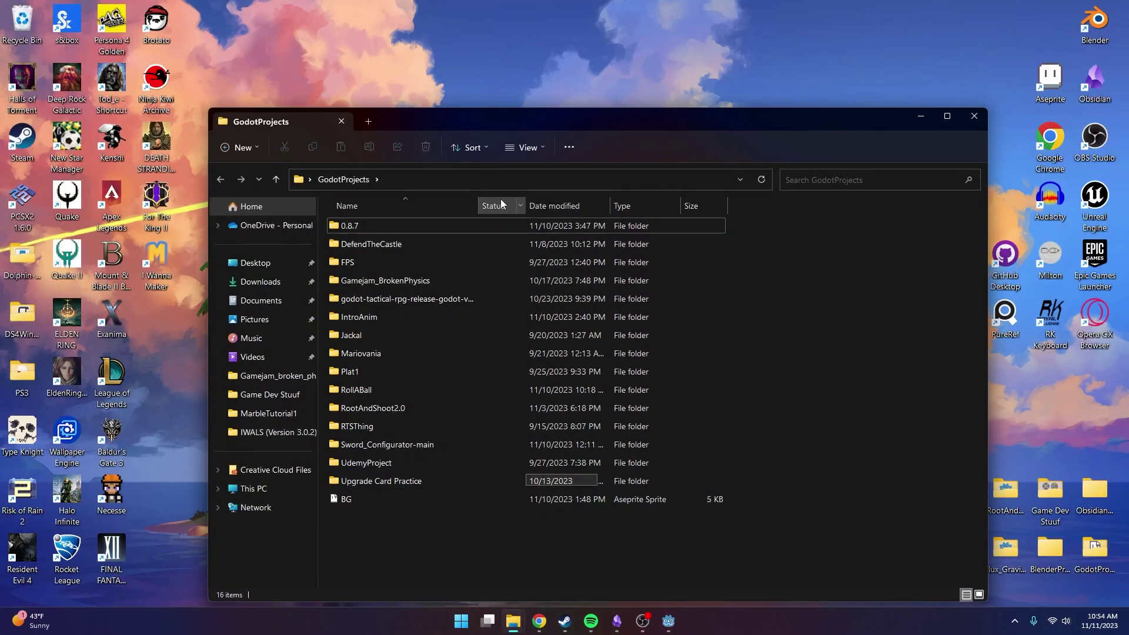
pyautogui.click(974, 116)
pyautogui.click(668, 621)
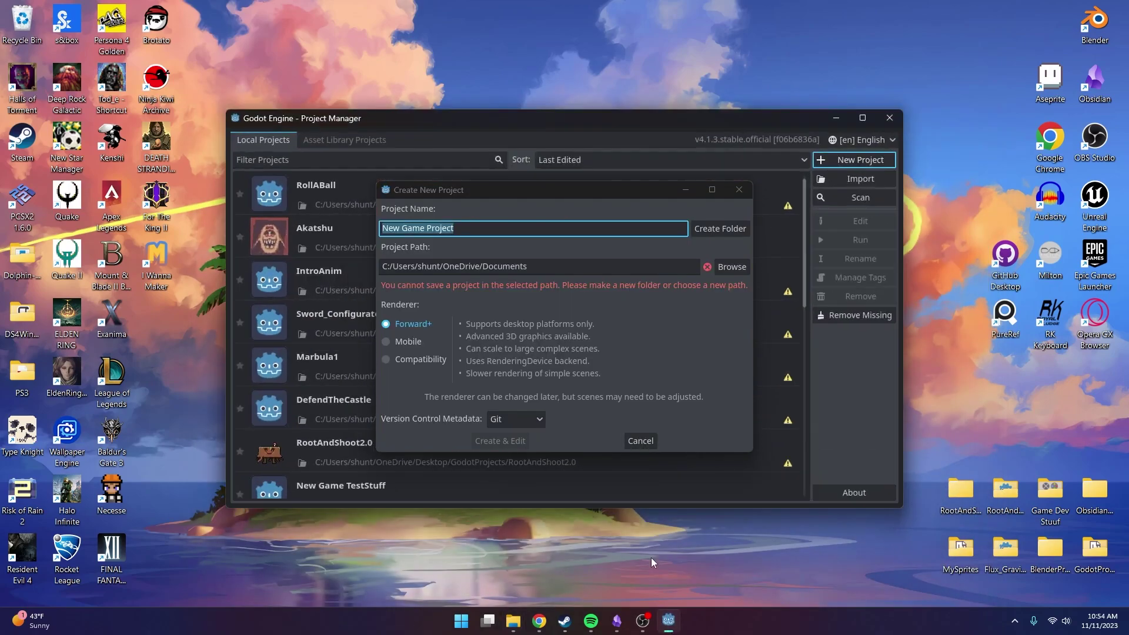
pyautogui.click(736, 266)
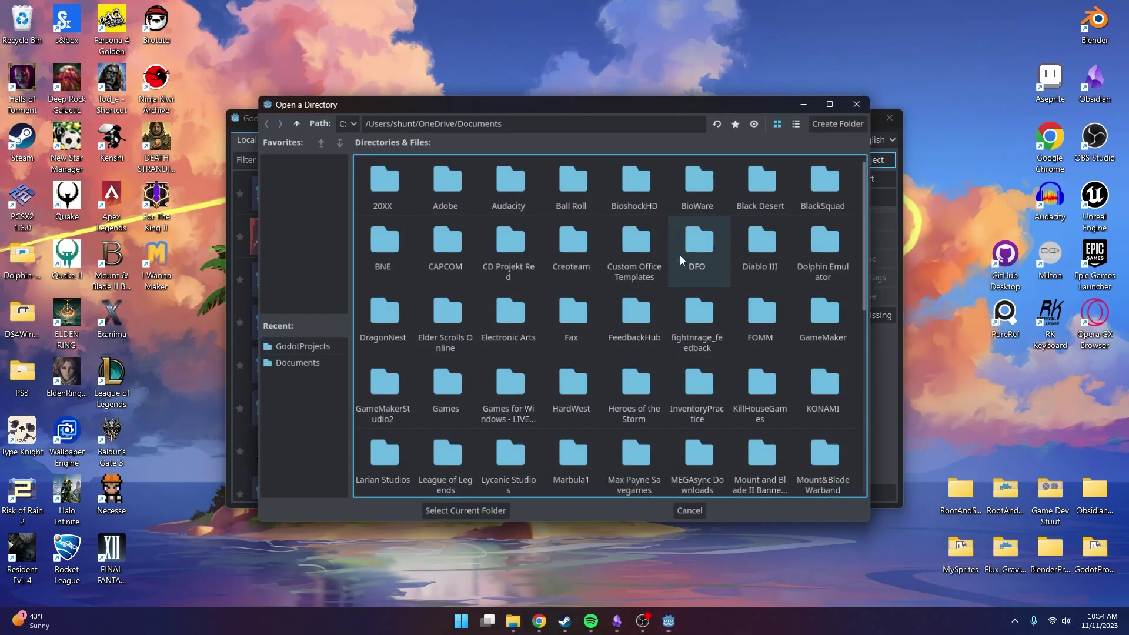
pyautogui.click(298, 123)
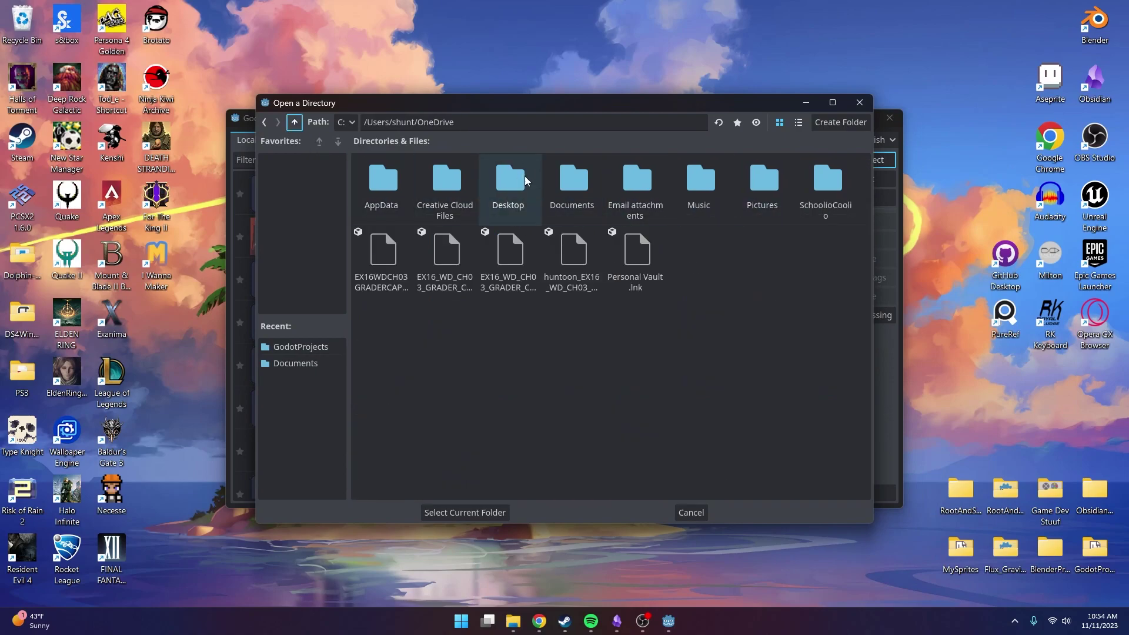
pyautogui.doubleClick(525, 181)
pyautogui.doubleClick(827, 180)
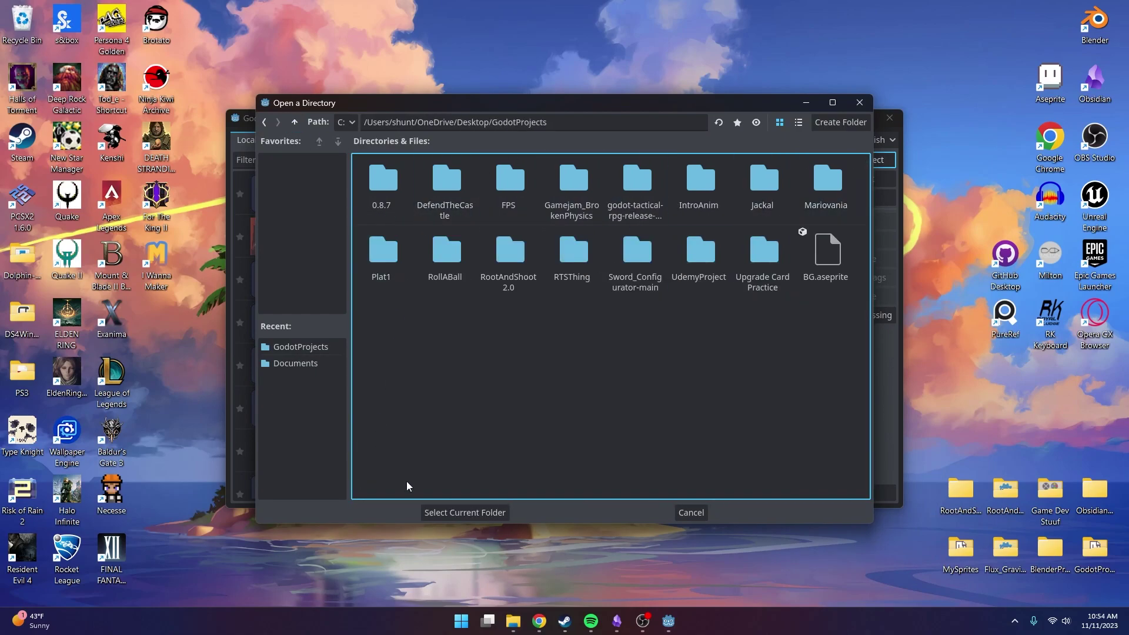
pyautogui.click(463, 511)
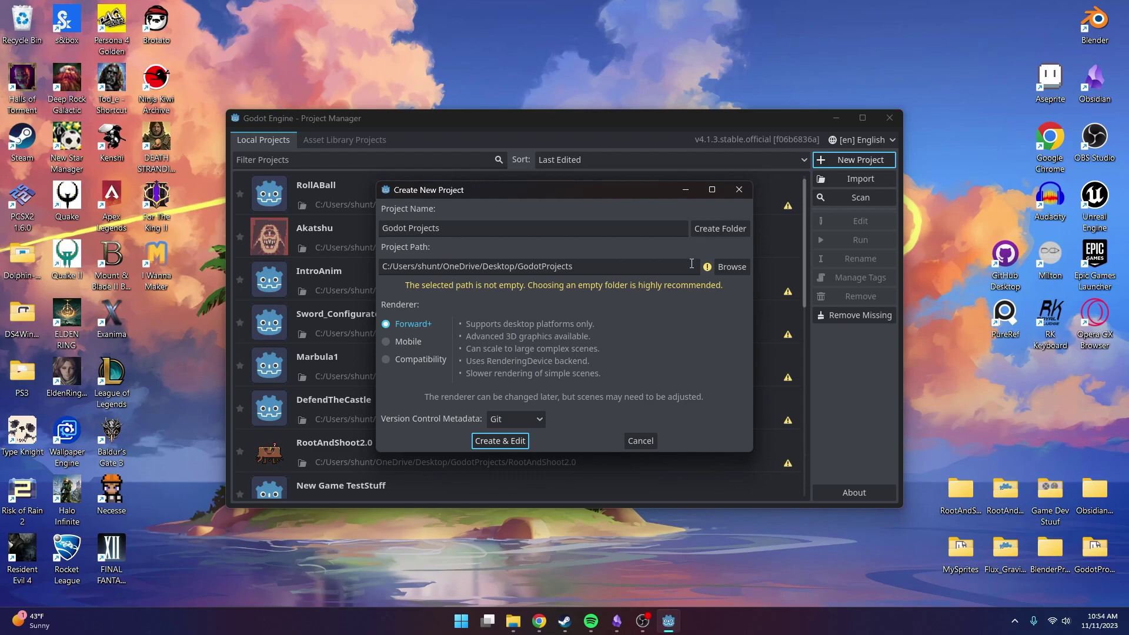
# - Name the project Marble3D and create a Marble3D folder for it
pyautogui.tripleClick(521, 229)
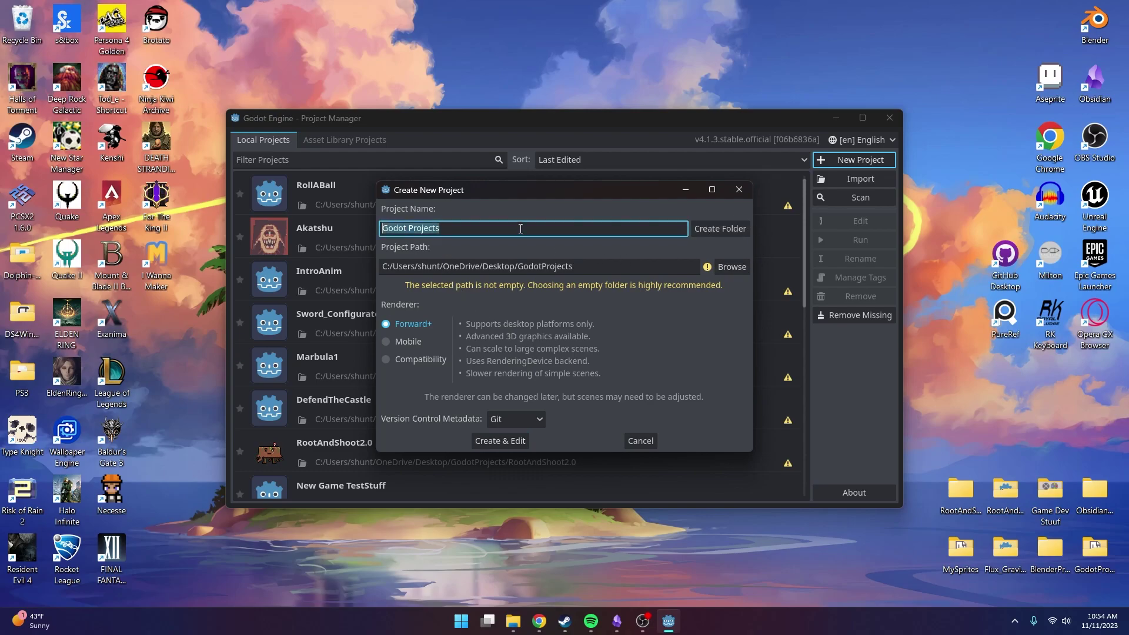
pyautogui.write('Marble3D')
pyautogui.click(724, 231)
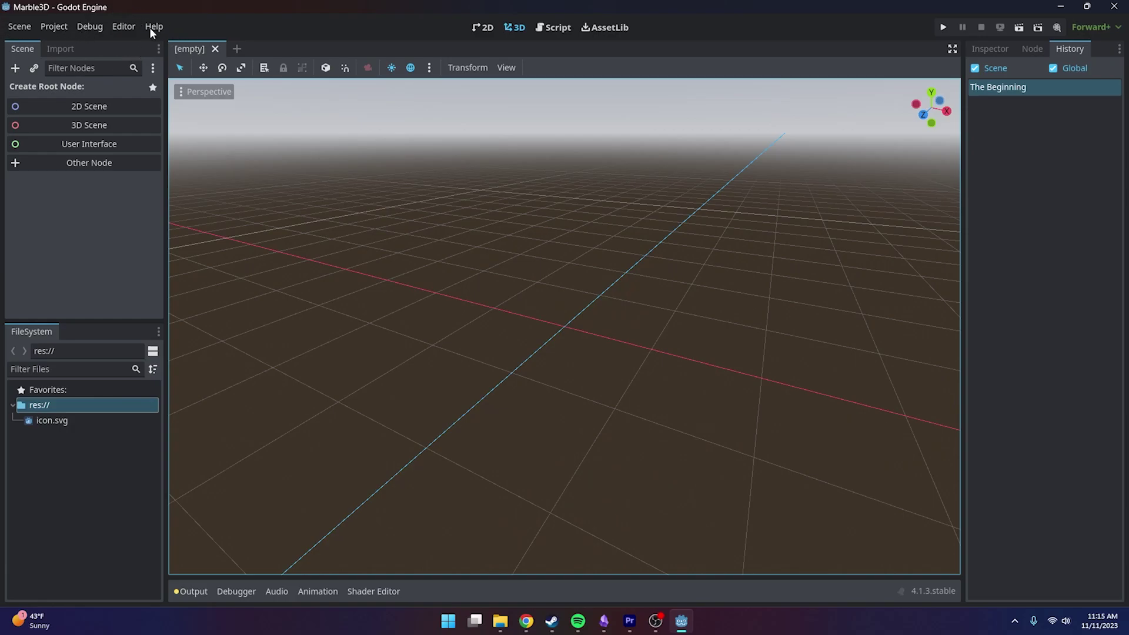
pyautogui.click(20, 25)
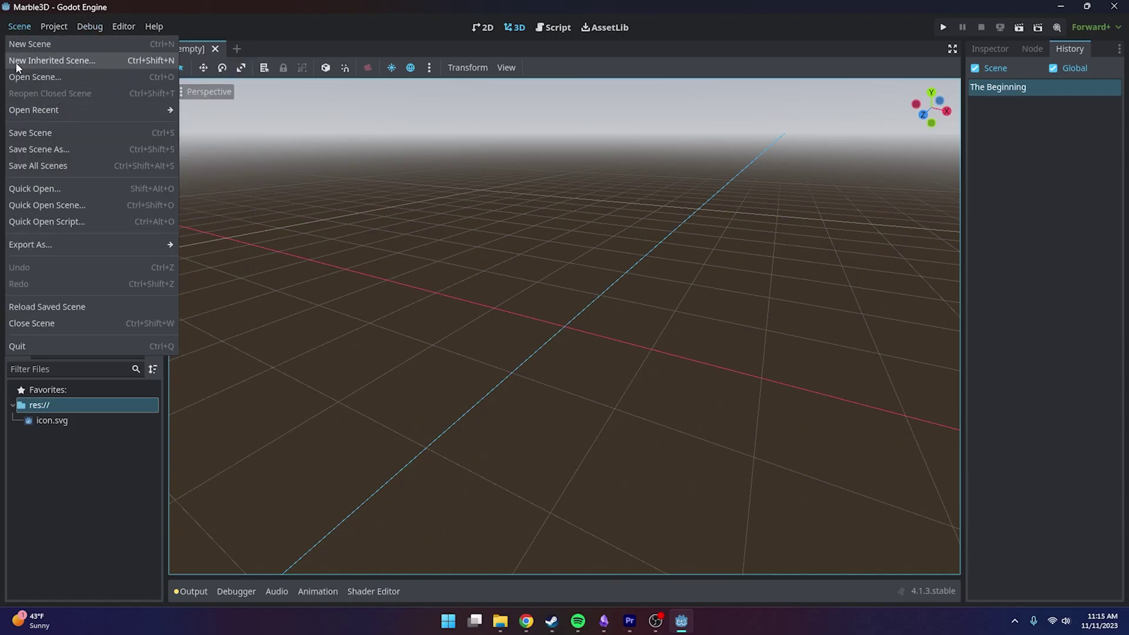
pyautogui.moveTo(54, 26)
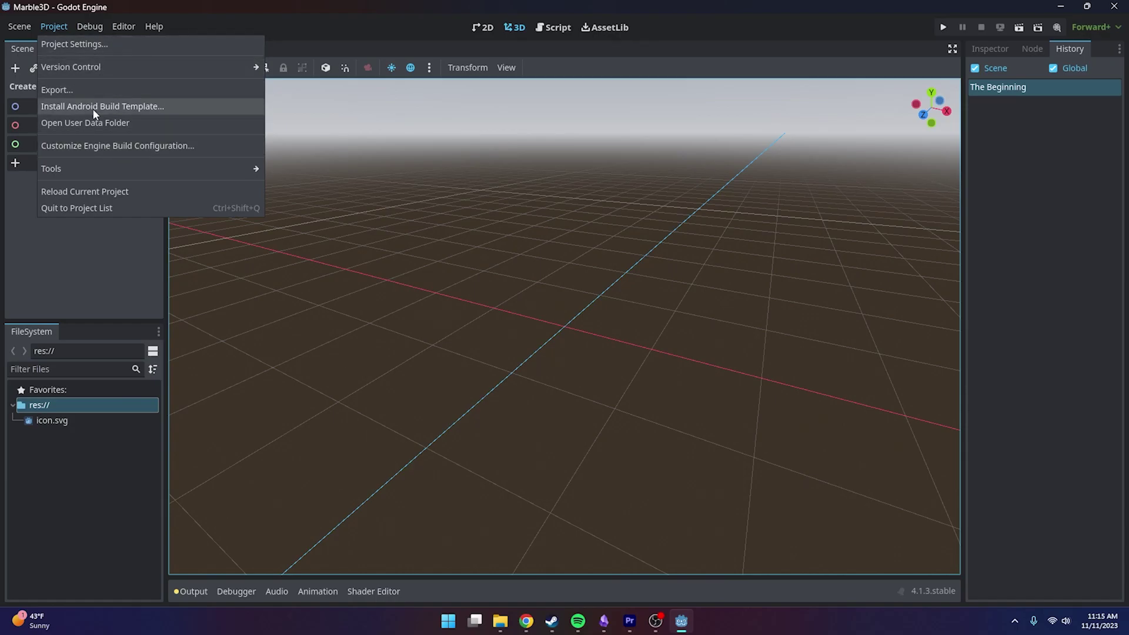
pyautogui.moveTo(93, 25)
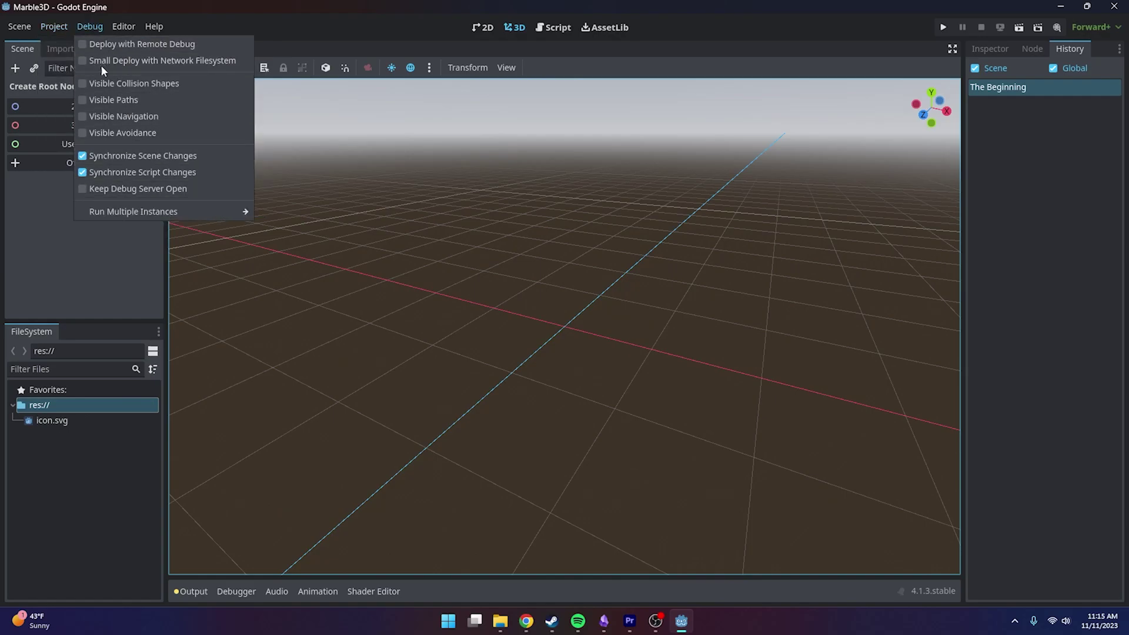
pyautogui.moveTo(124, 32)
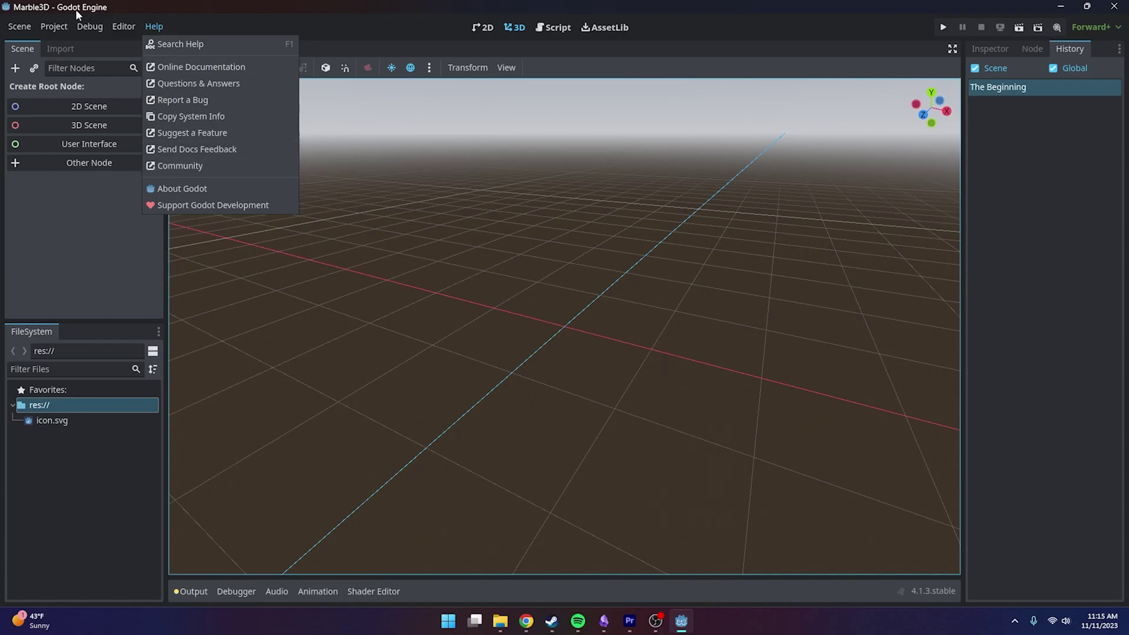
pyautogui.moveTo(54, 27)
pyautogui.click(50, 196)
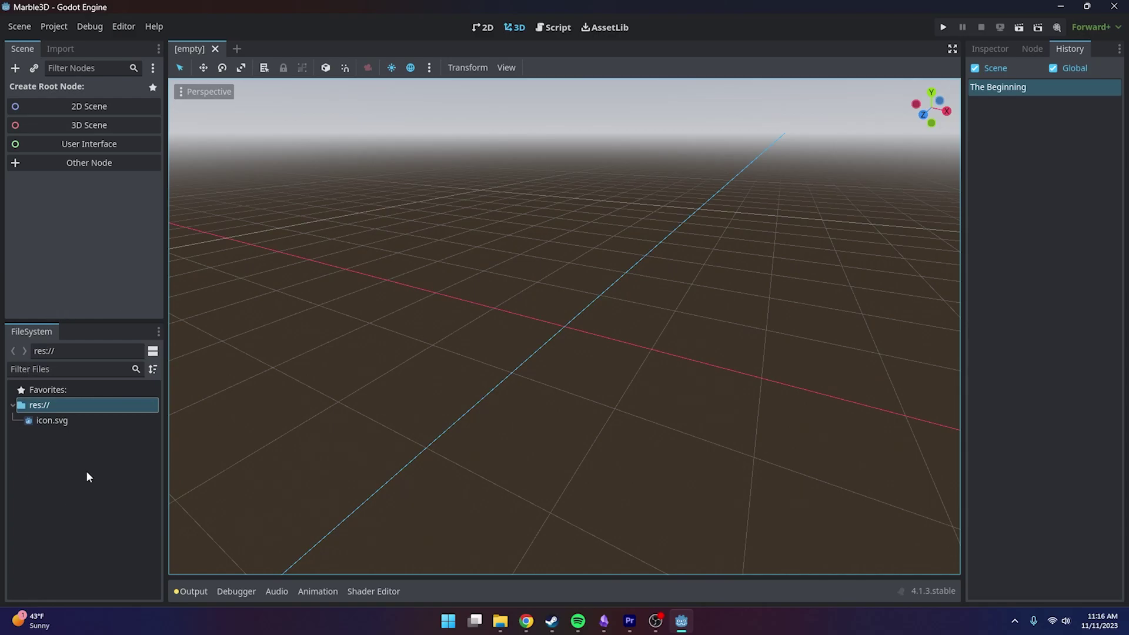
pyautogui.moveTo(119, 432)
pyautogui.rightClick(72, 403)
pyautogui.click(219, 542)
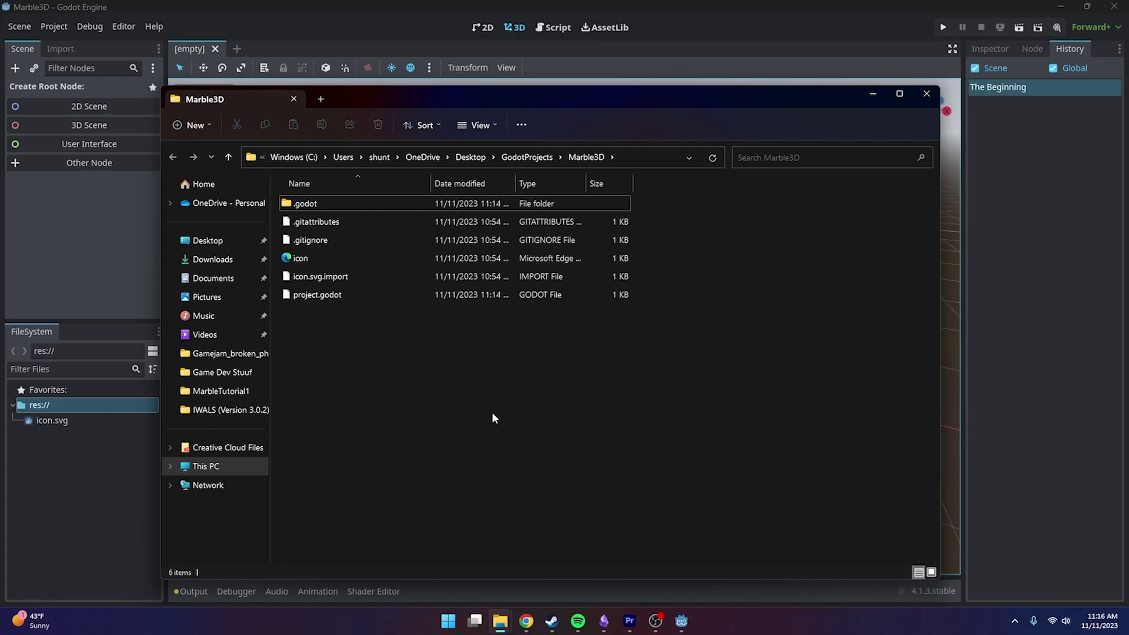
pyautogui.click(927, 93)
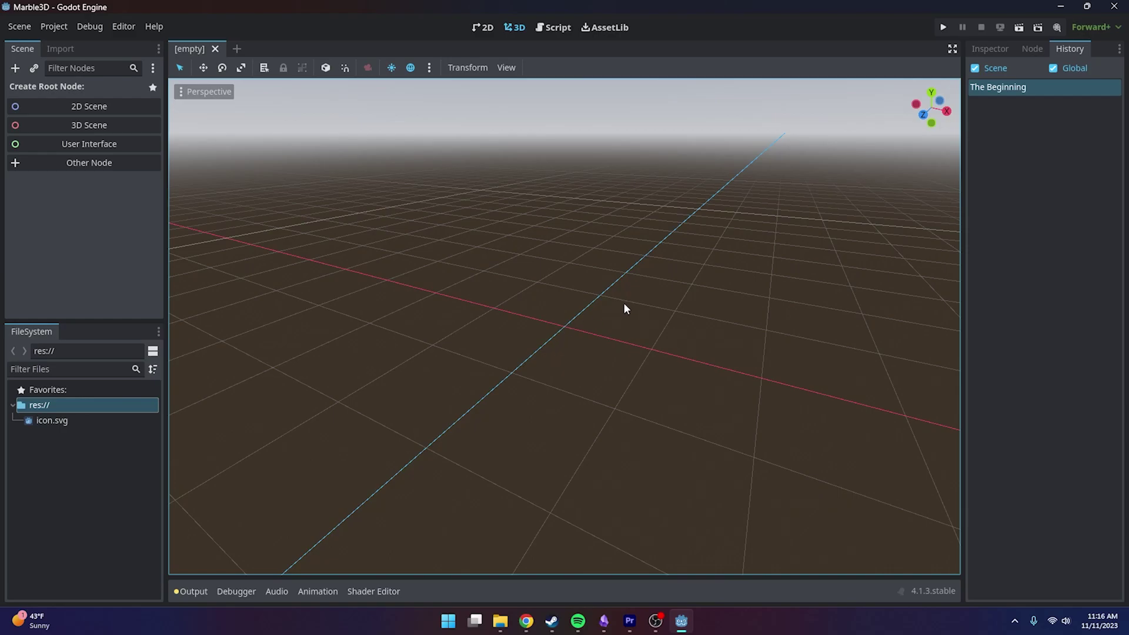
# - Browse the 3D, 2D, Script and AssetLib workspaces, then return to the empty 3D viewport
pyautogui.moveTo(623, 302); pyautogui.dragTo(640, 364, button='middle')
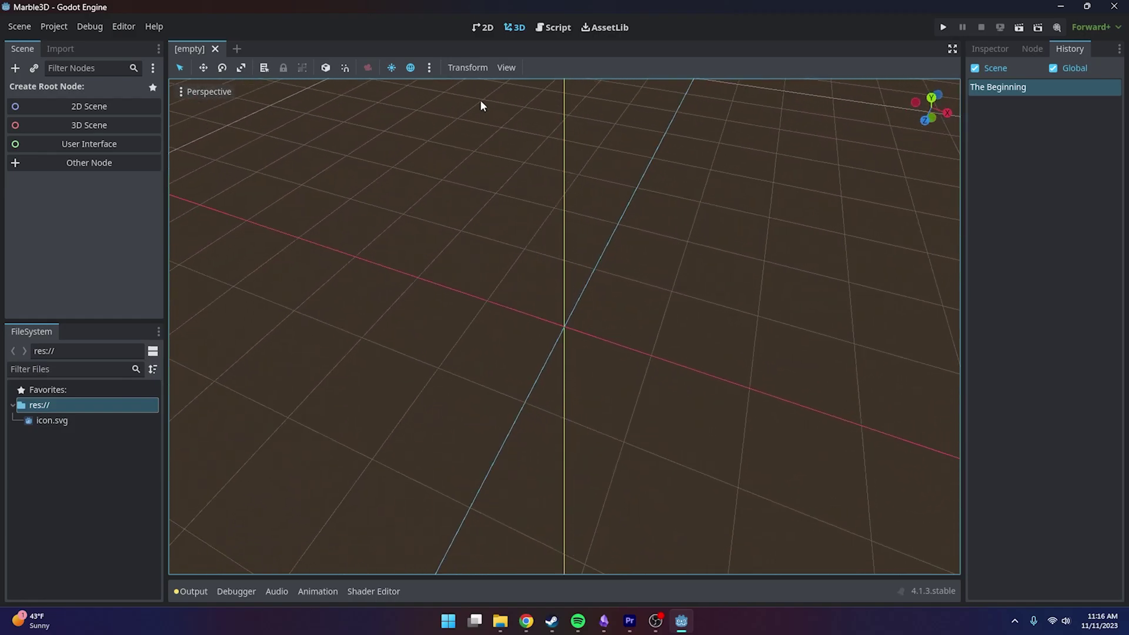
pyautogui.click(482, 27)
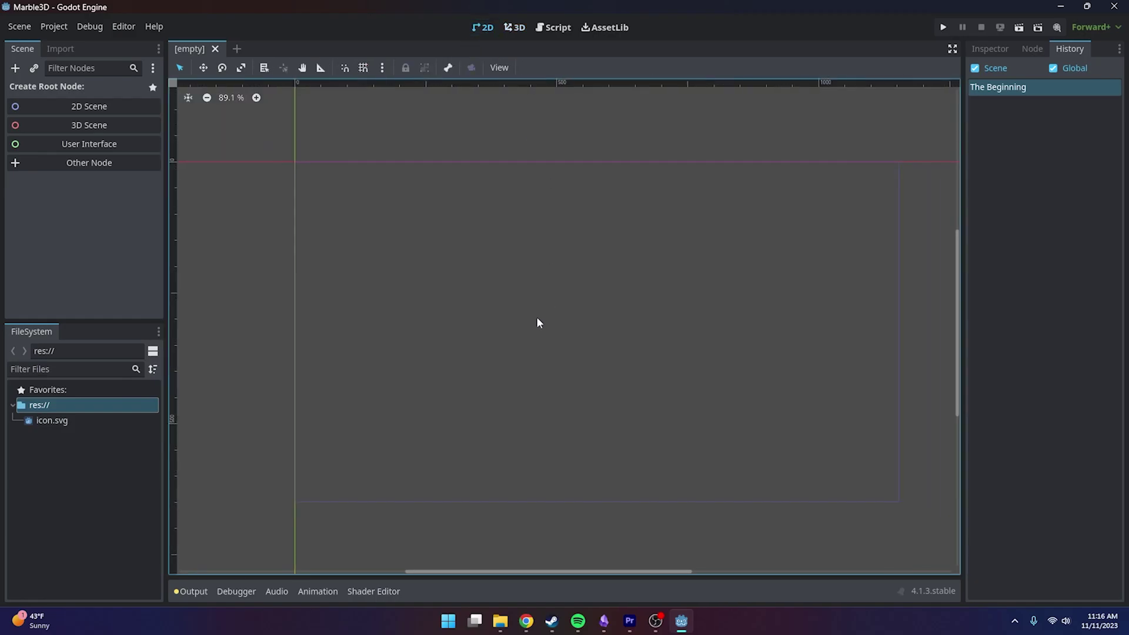
pyautogui.moveTo(489, 352); pyautogui.dragTo(511, 321, button='middle')
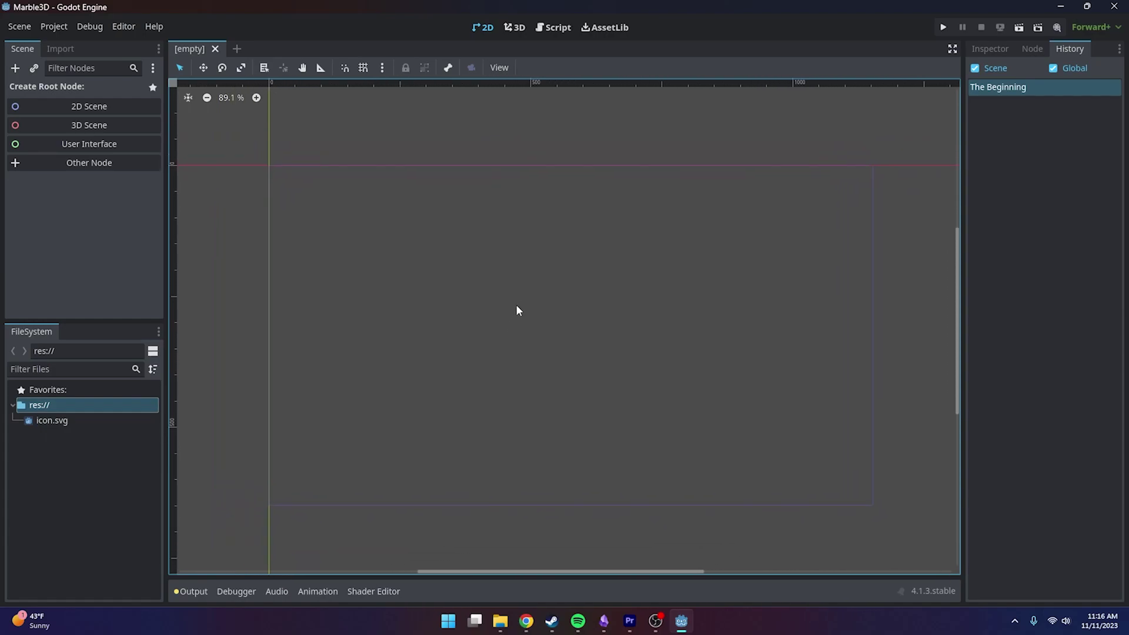
pyautogui.click(552, 28)
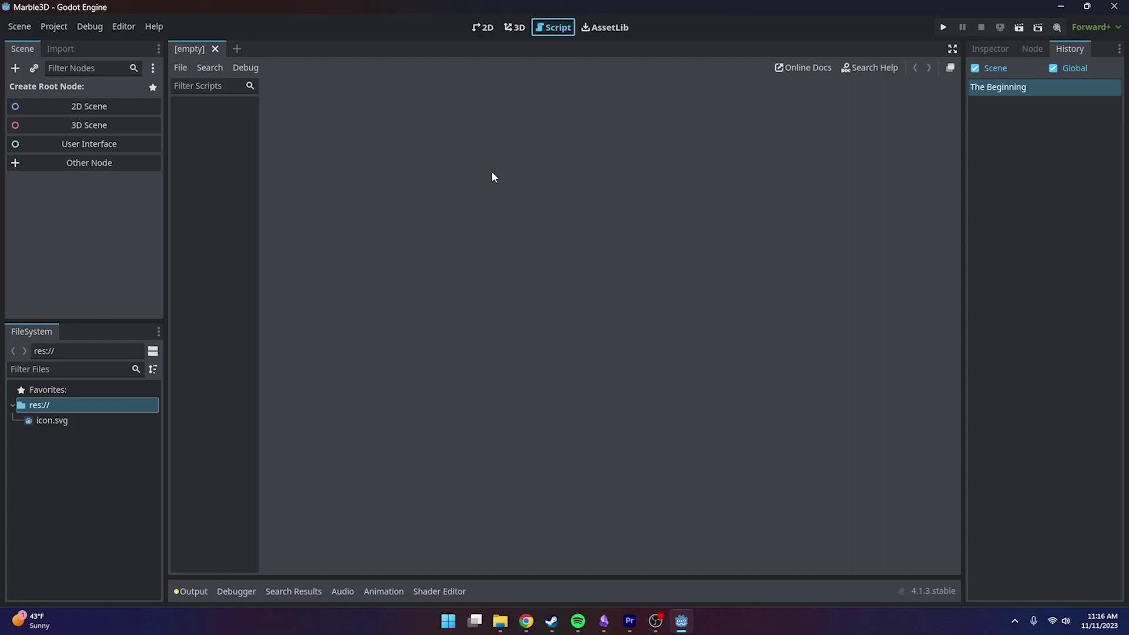
pyautogui.click(614, 29)
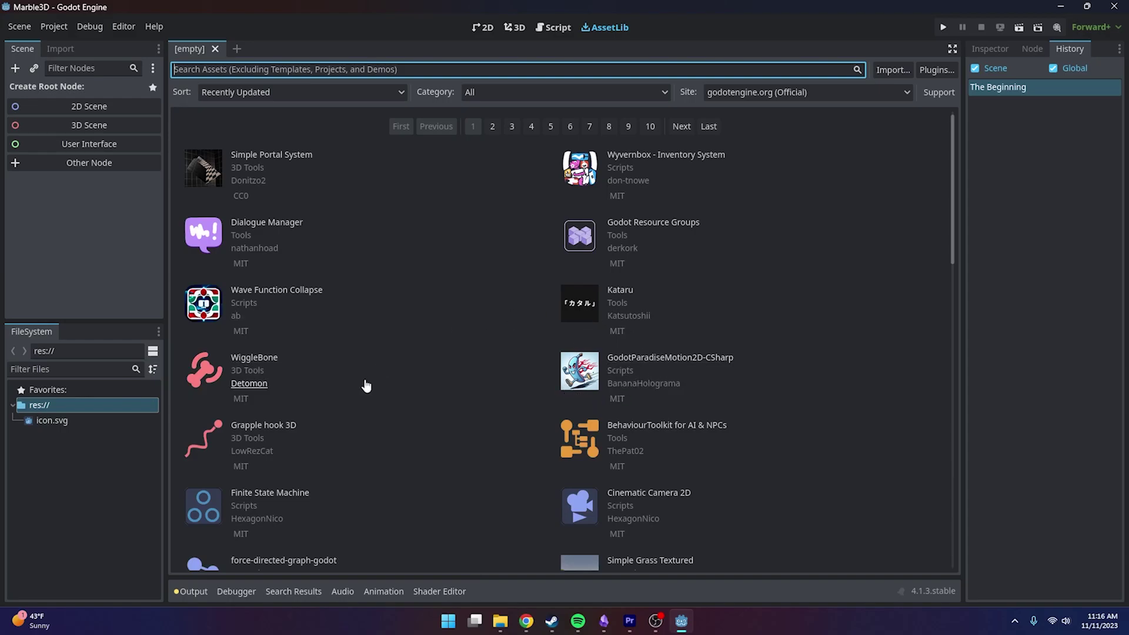
pyautogui.scroll(-5, 361, 386)
pyautogui.scroll(-3, 388, 392)
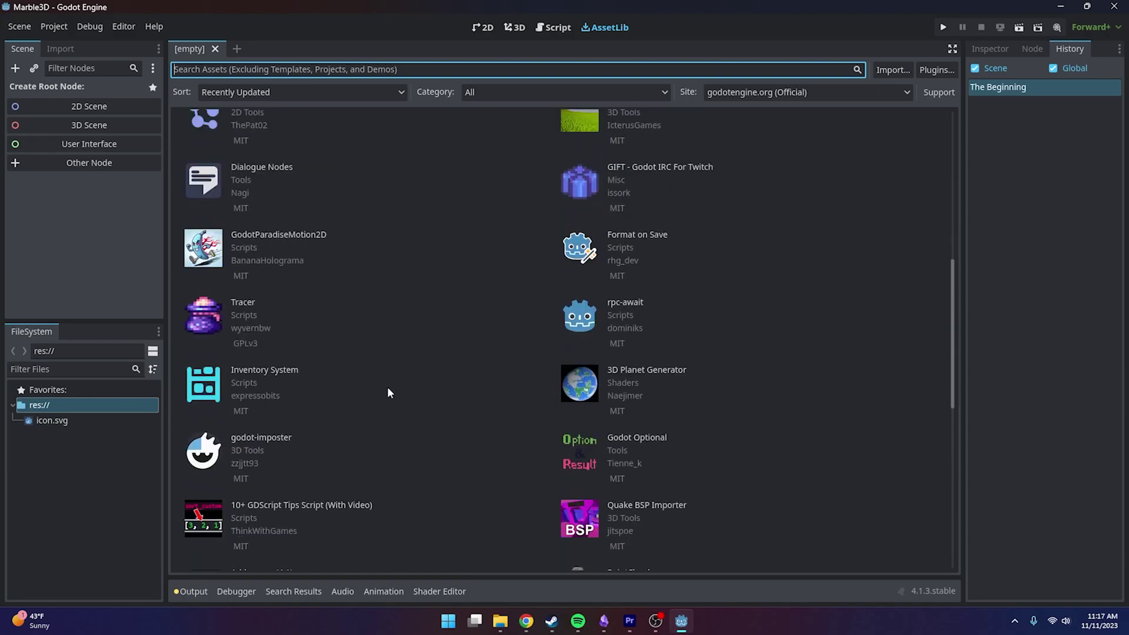
pyautogui.scroll(-3, 380, 389)
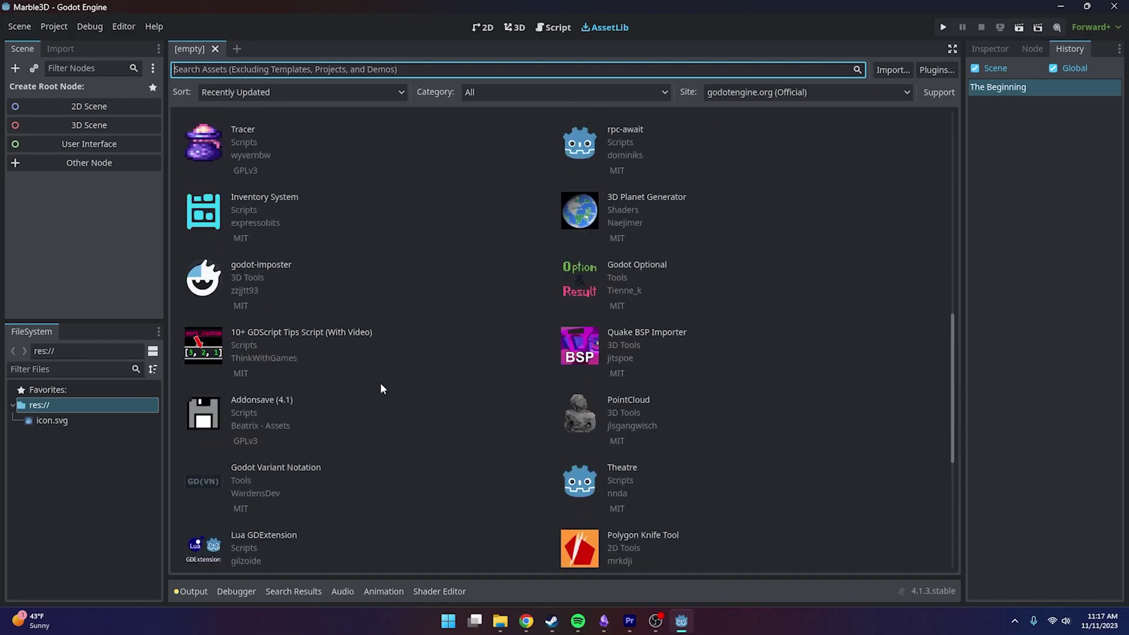
pyautogui.click(514, 27)
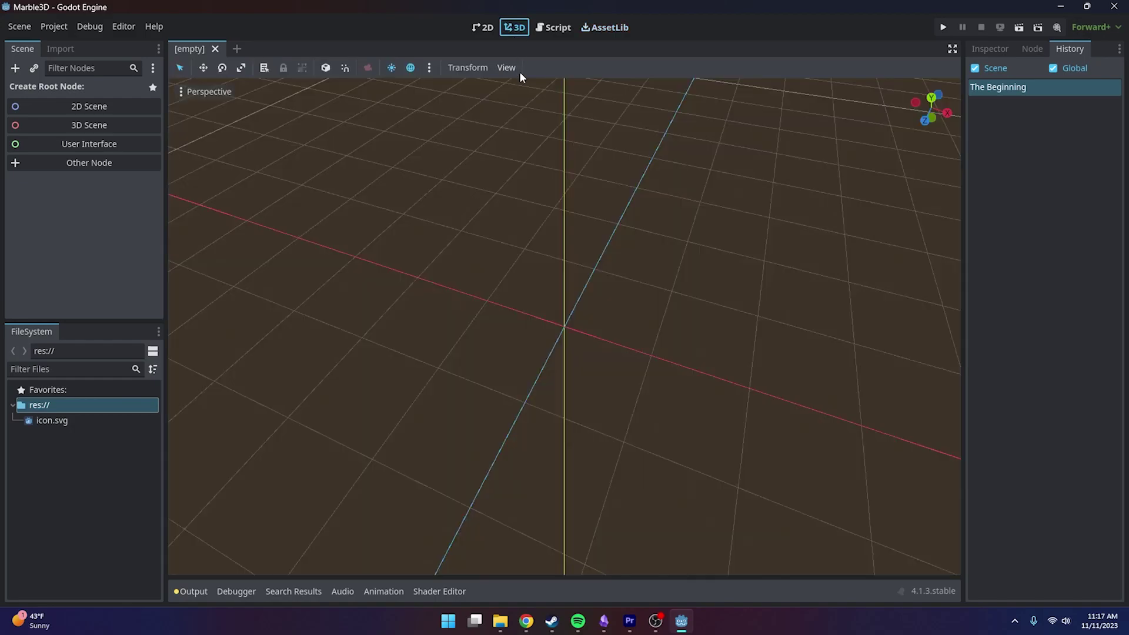
pyautogui.click(987, 50)
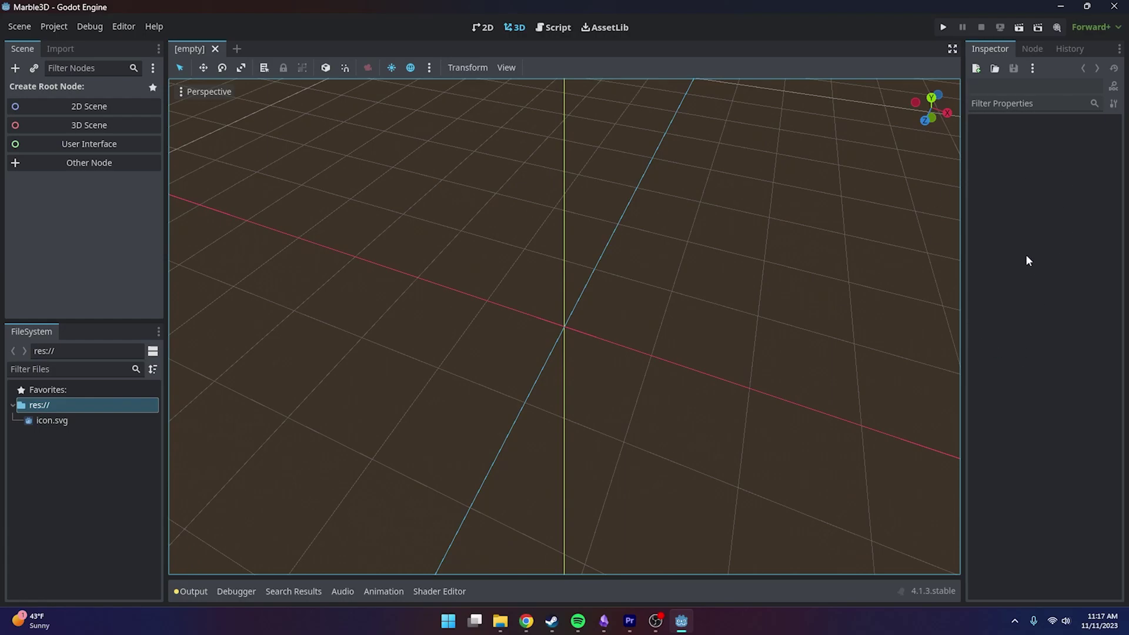
pyautogui.click(1034, 49)
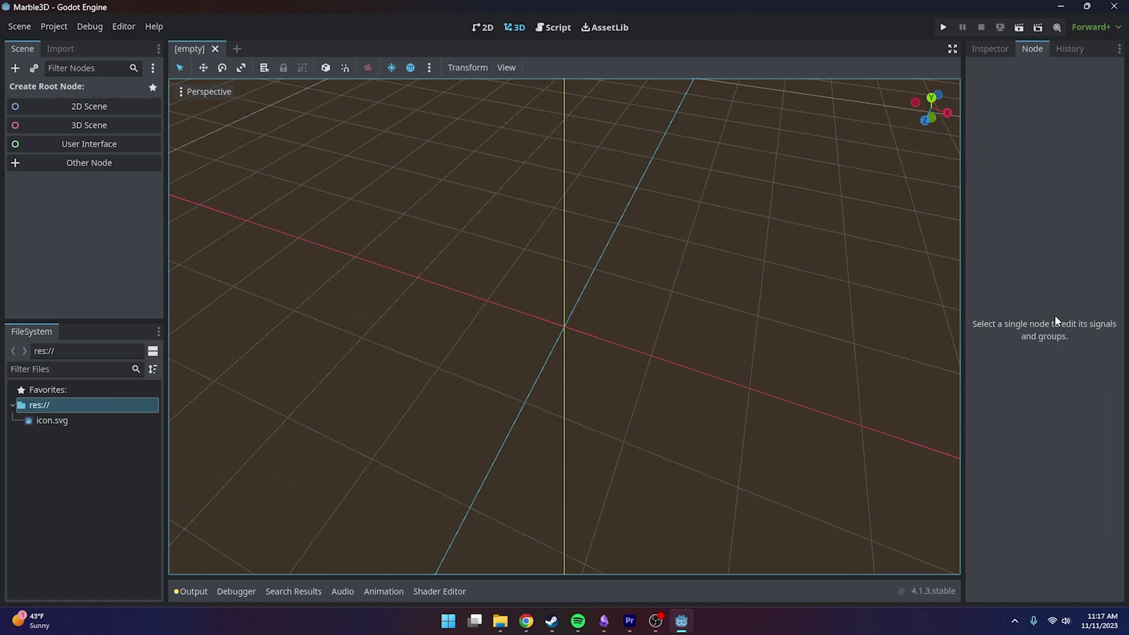
pyautogui.click(1060, 47)
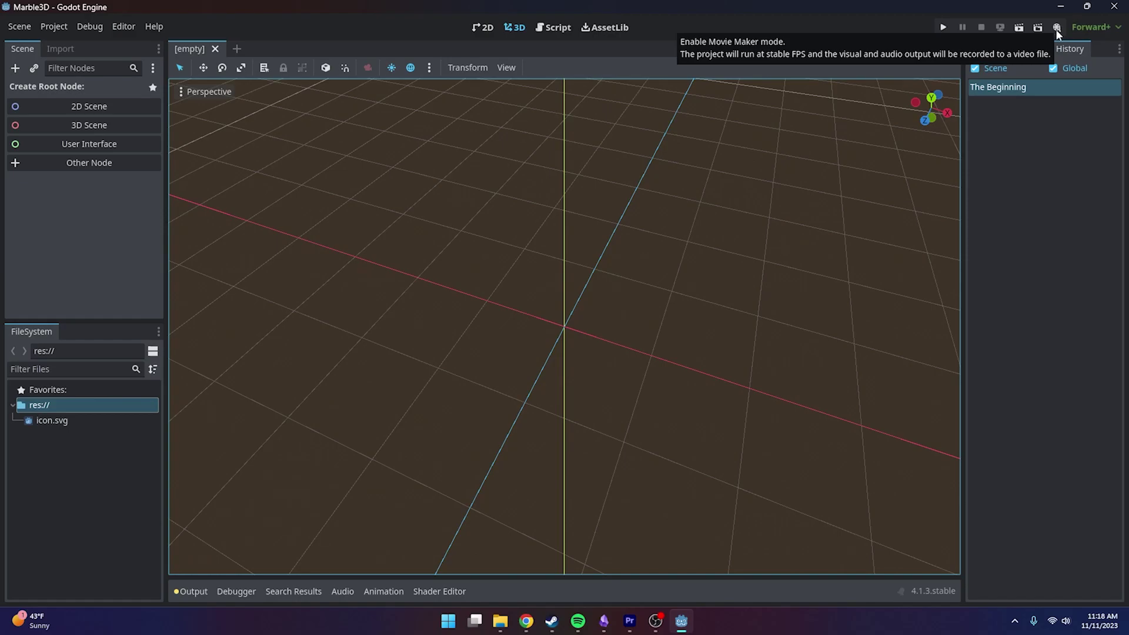
pyautogui.click(1089, 28)
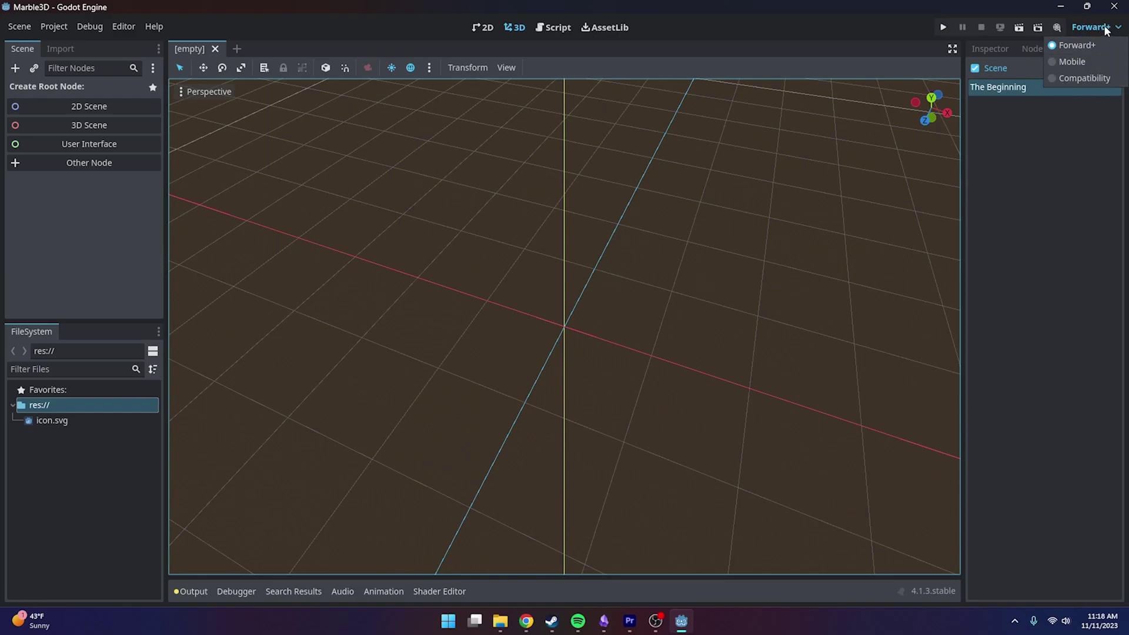
pyautogui.click(1108, 31)
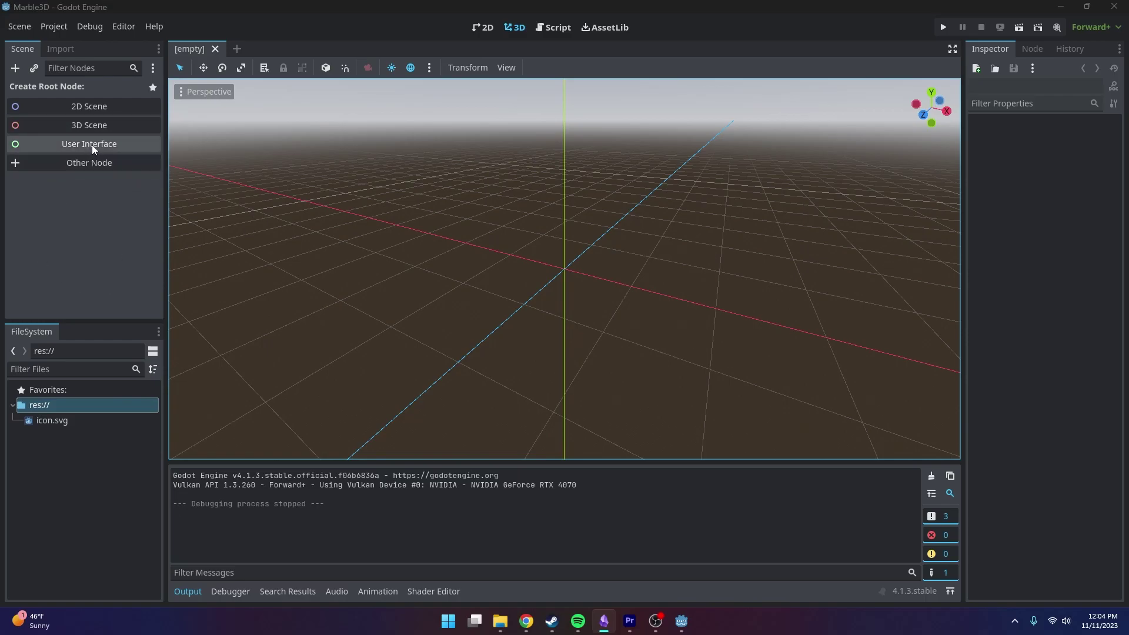
# - Create a Node3D scene root and rename it FirstLevel
pyautogui.click(102, 125)
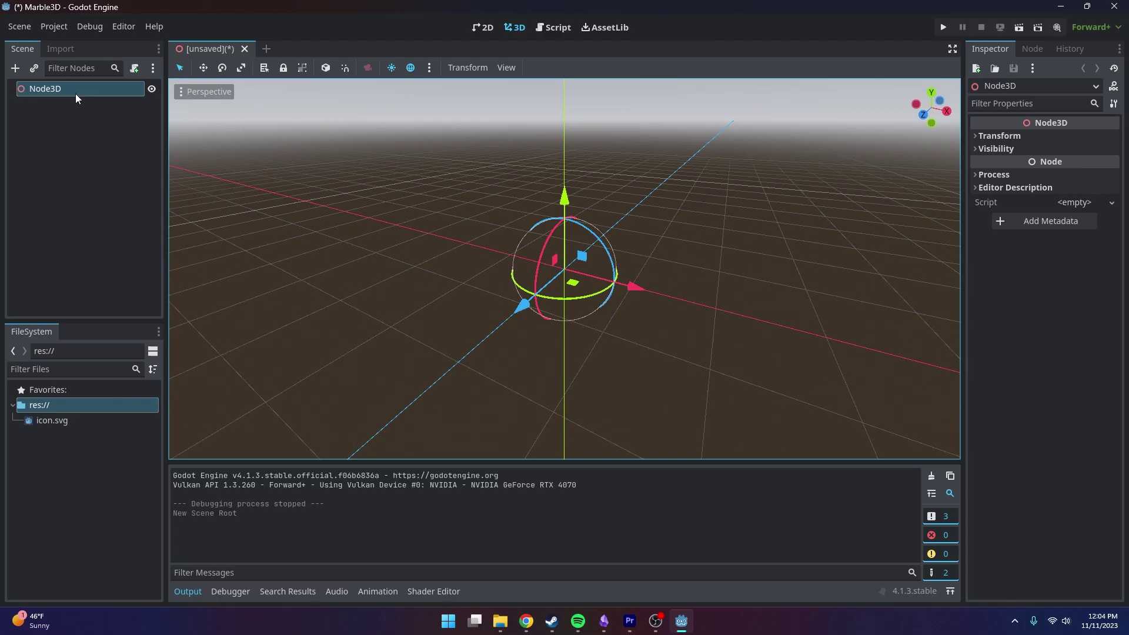
pyautogui.doubleClick(75, 90)
pyautogui.write('First')
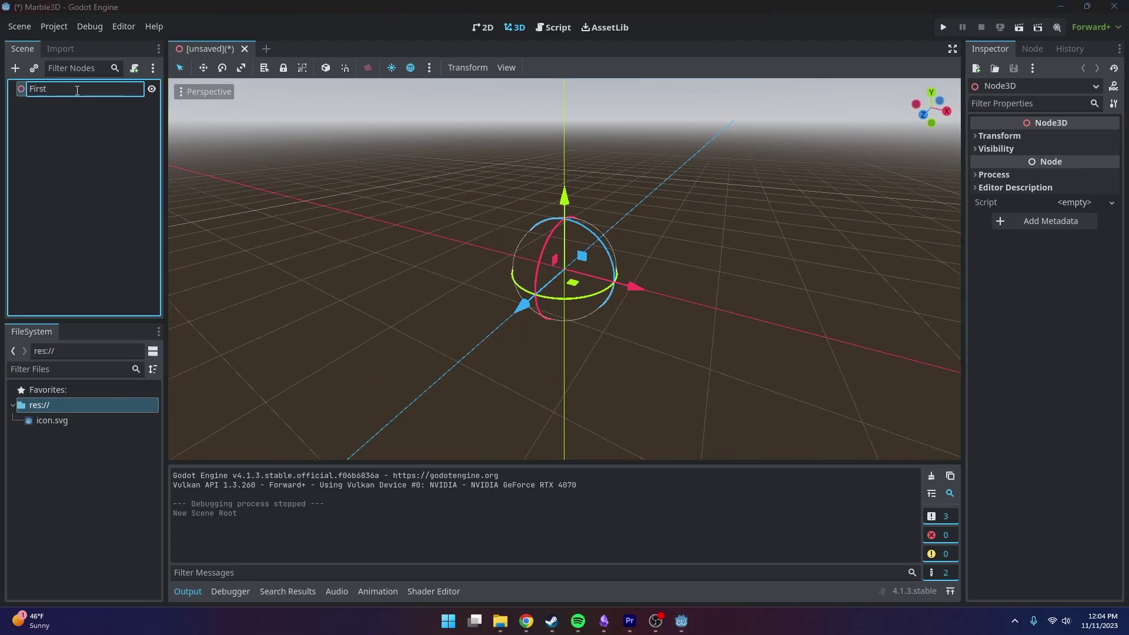
pyautogui.write('Level')
pyautogui.press('Return')
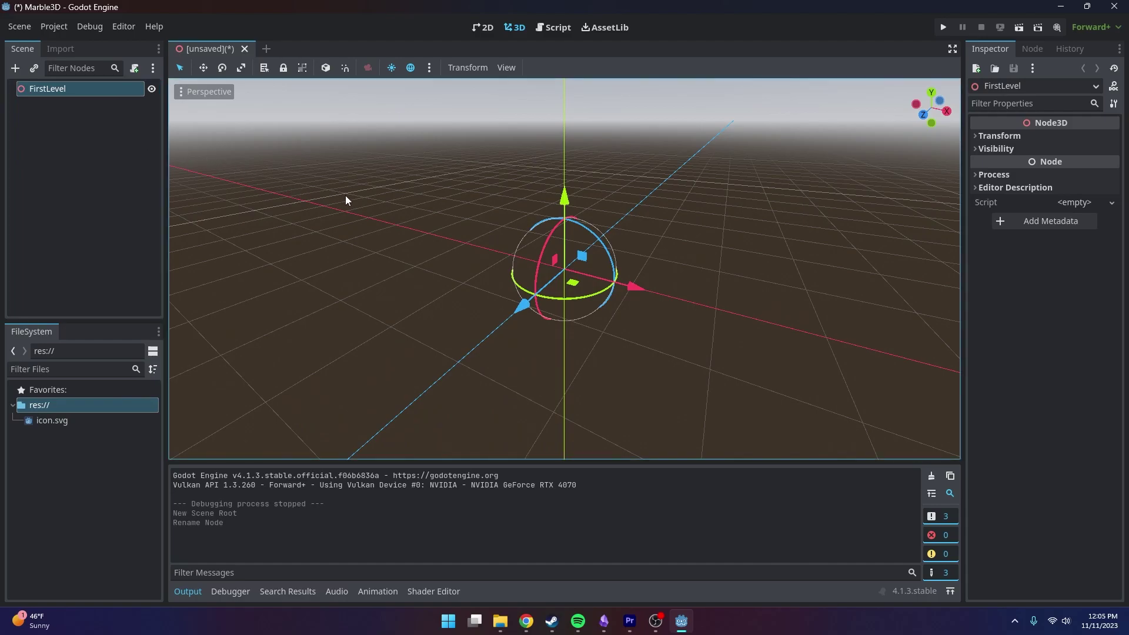
# - Save the scene as Level1.tscn inside a new Levels folder
pyautogui.hotkey('ctrl', 's')
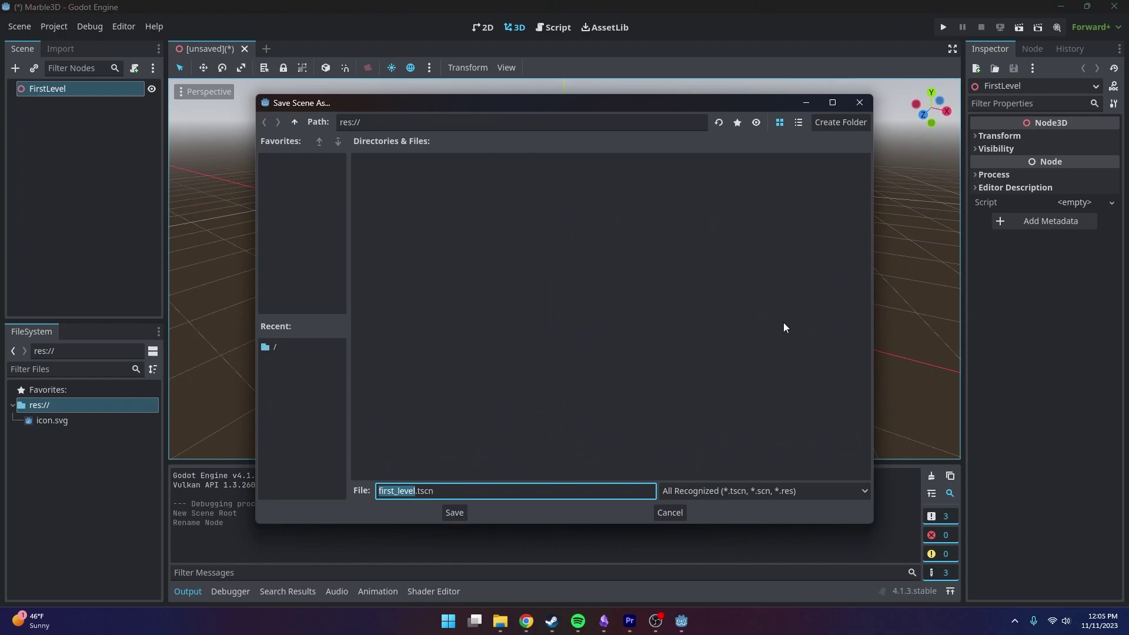
pyautogui.rightClick(582, 324)
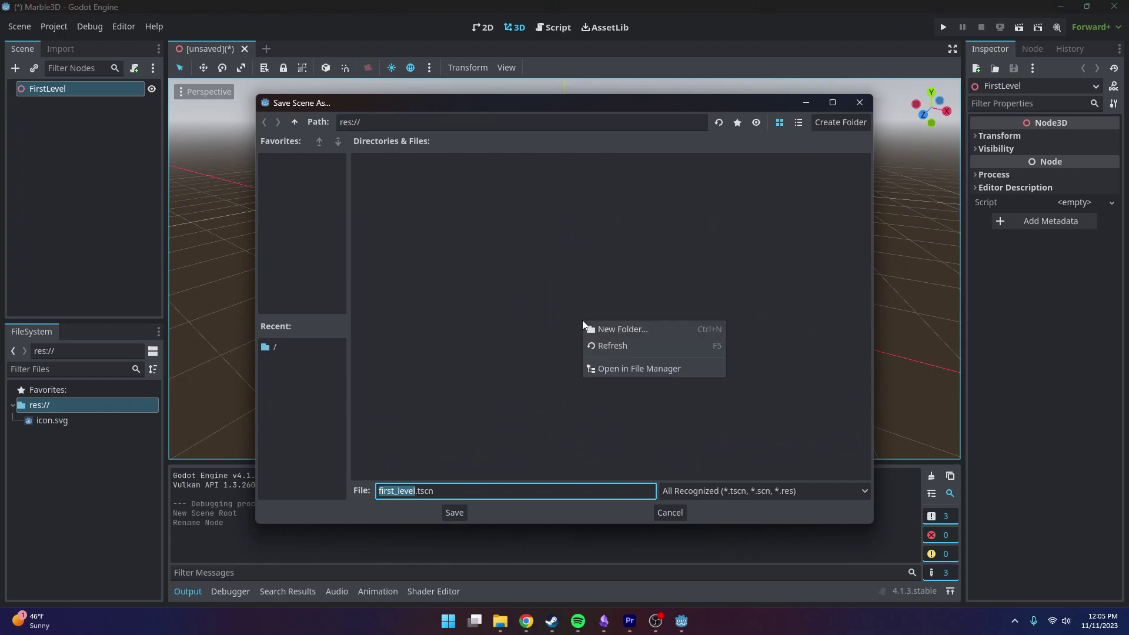
pyautogui.click(595, 327)
pyautogui.write('Leve')
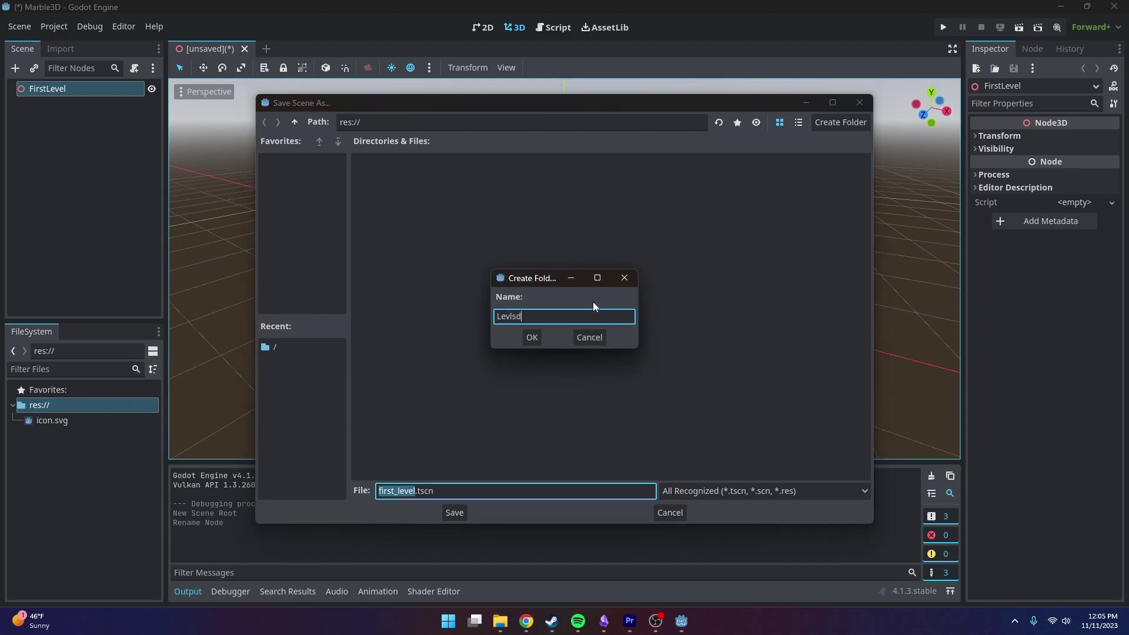
pyautogui.write('ls')
pyautogui.press('Return')
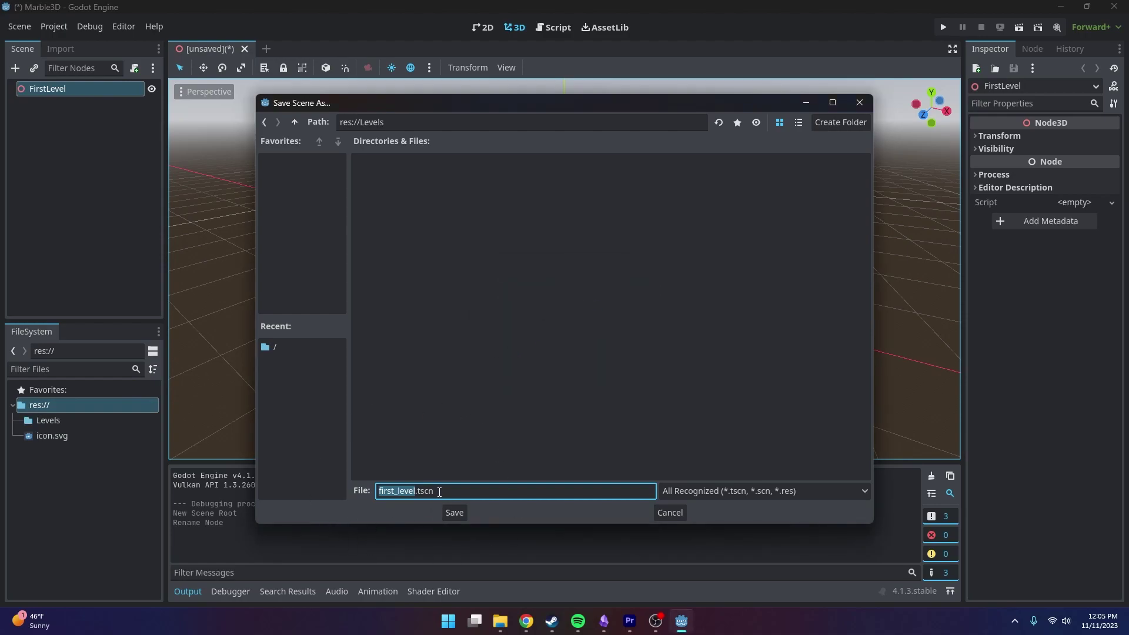
pyautogui.write('Level1')
pyautogui.press('Return')
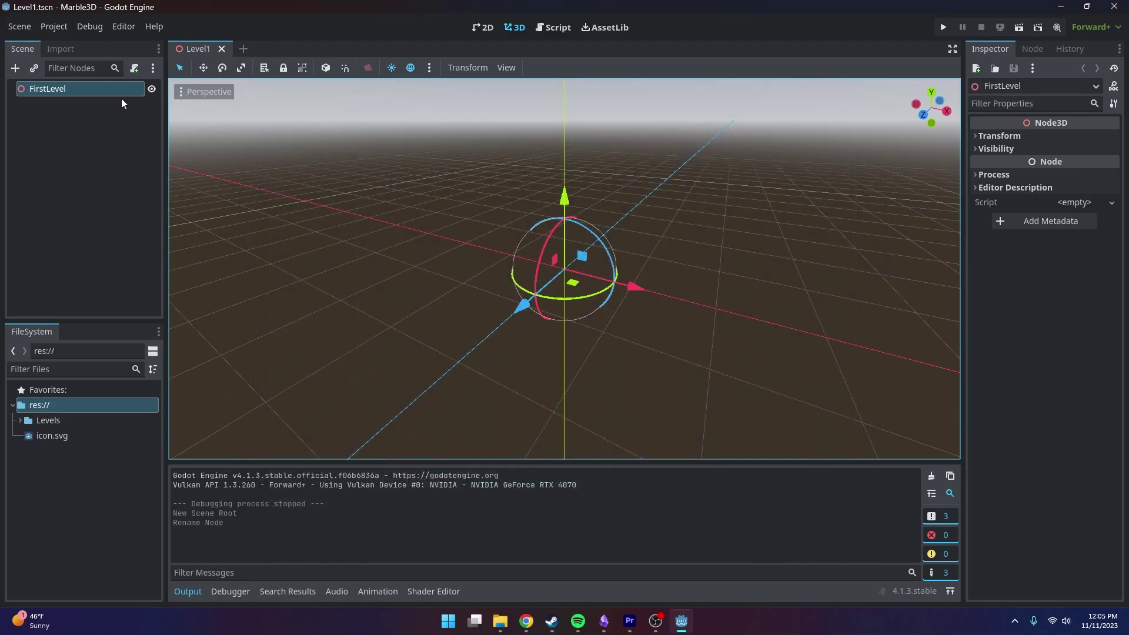
# - Rename the root node from FirstLevel to Level1
pyautogui.doubleClick(70, 91)
pyautogui.press('BackSpace')
pyautogui.write('Level1')
pyautogui.press('Return')
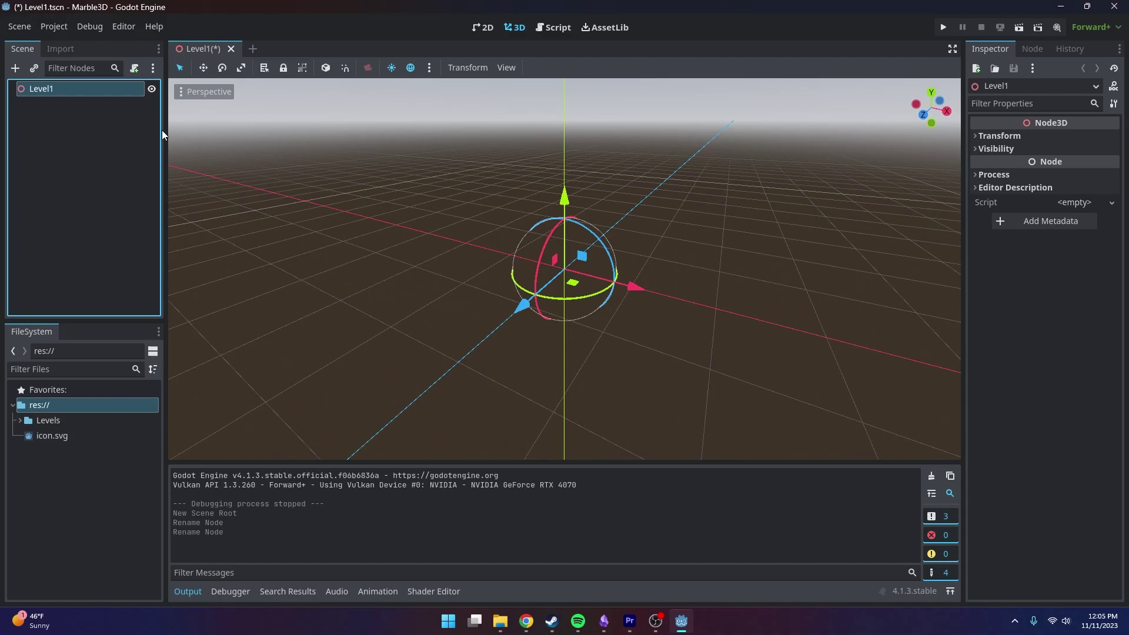
# - Add the preview sun and preview environment to Level1 as DirectionalLight3D and WorldEnvironment
pyautogui.click(429, 68)
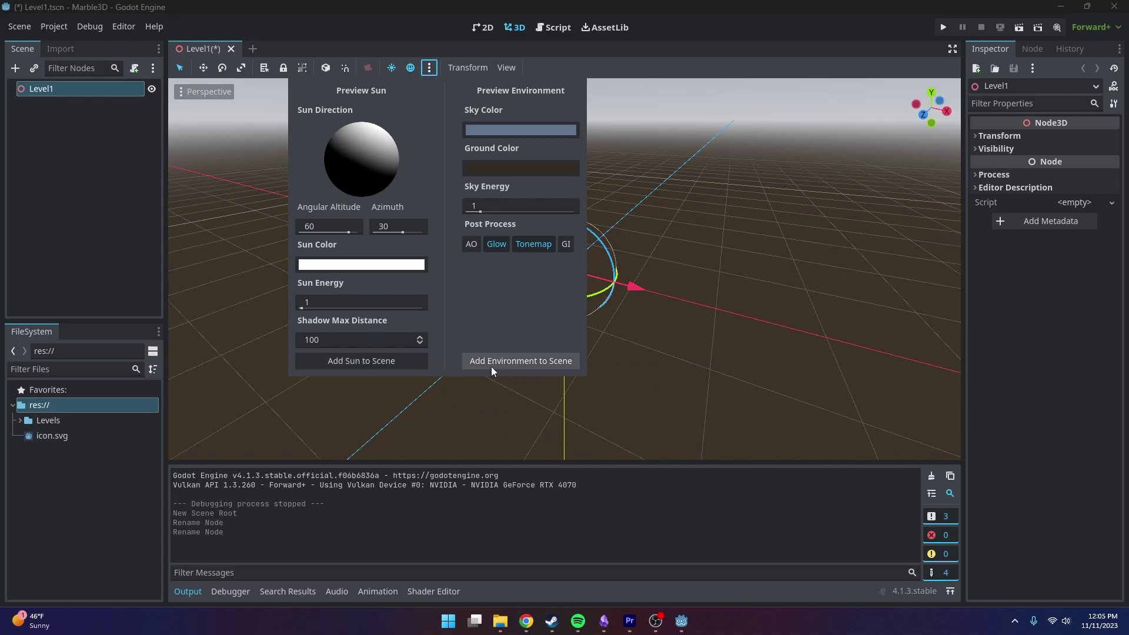
pyautogui.click(380, 364)
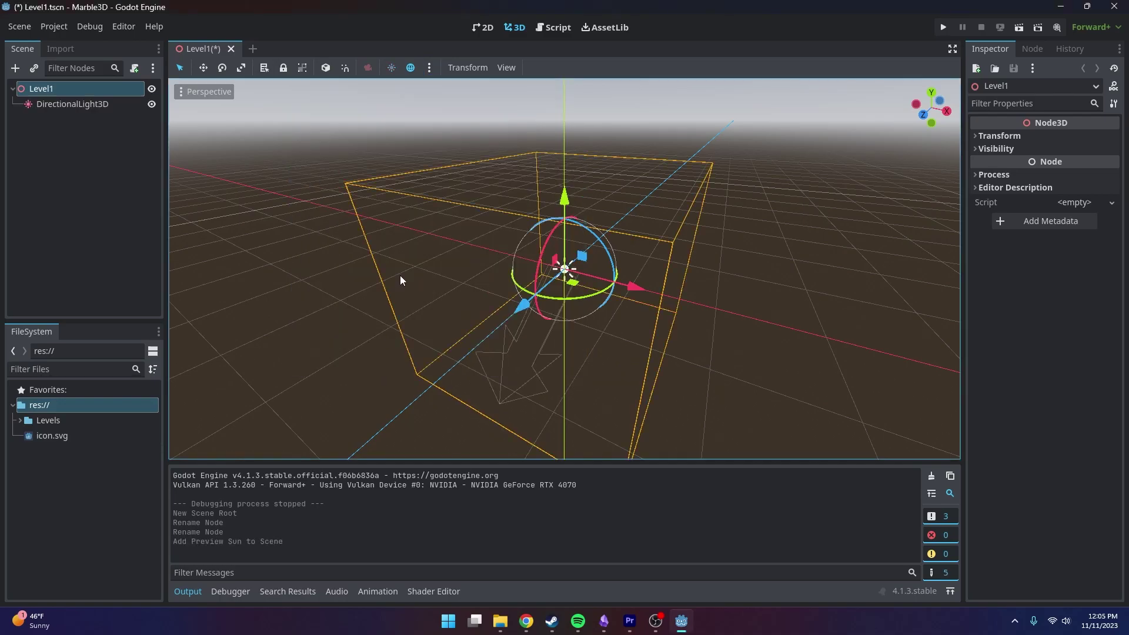
pyautogui.click(429, 68)
pyautogui.click(509, 365)
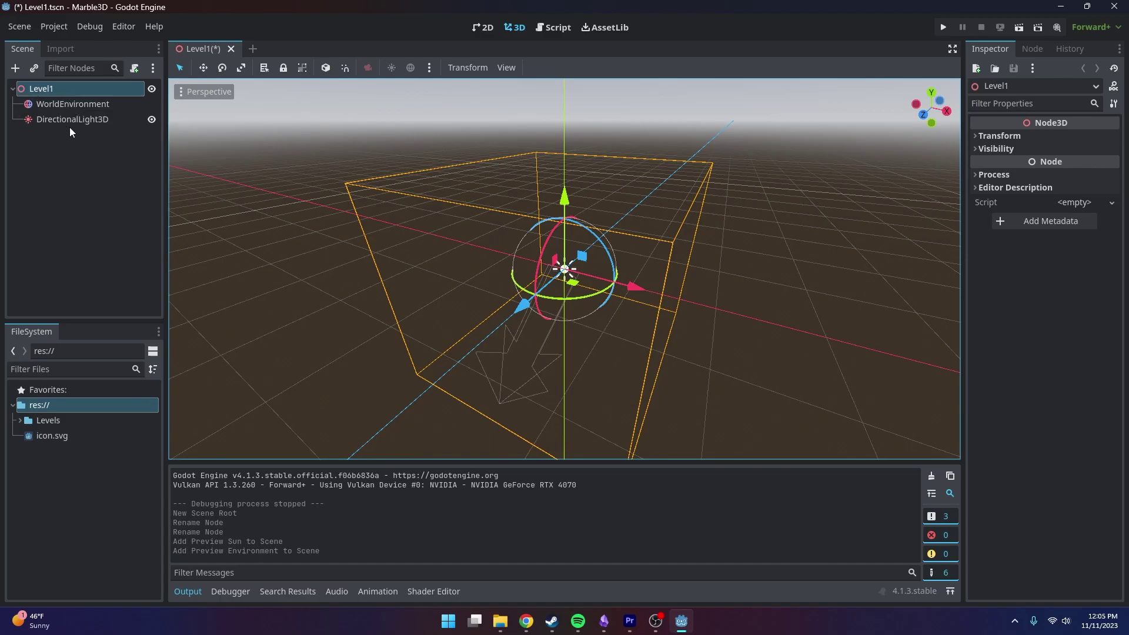
# - Reparent DirectionalLight3D and WorldEnvironment under a new Node3D
pyautogui.click(84, 120)
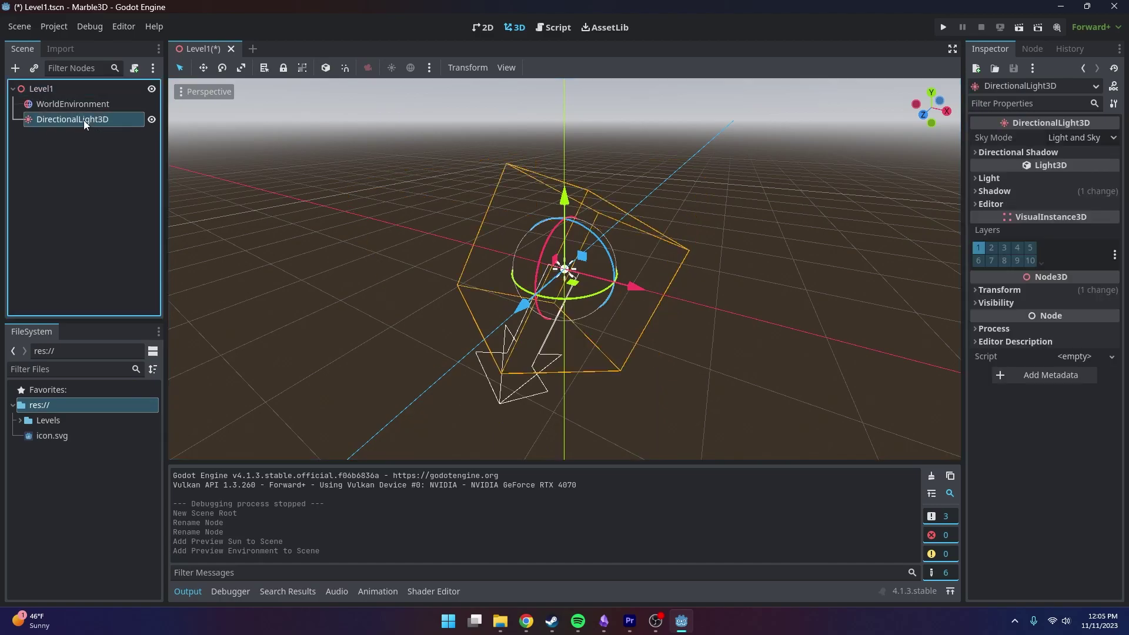
pyautogui.keyDown('shift'); pyautogui.click(93, 104); pyautogui.keyUp('shift')
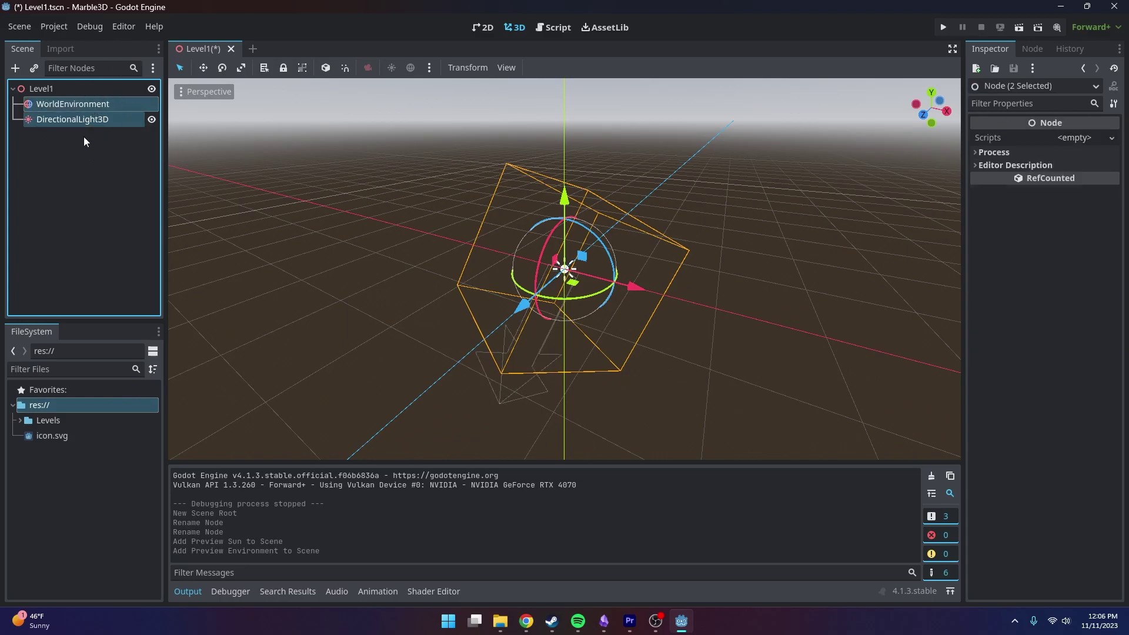
pyautogui.rightClick(90, 105)
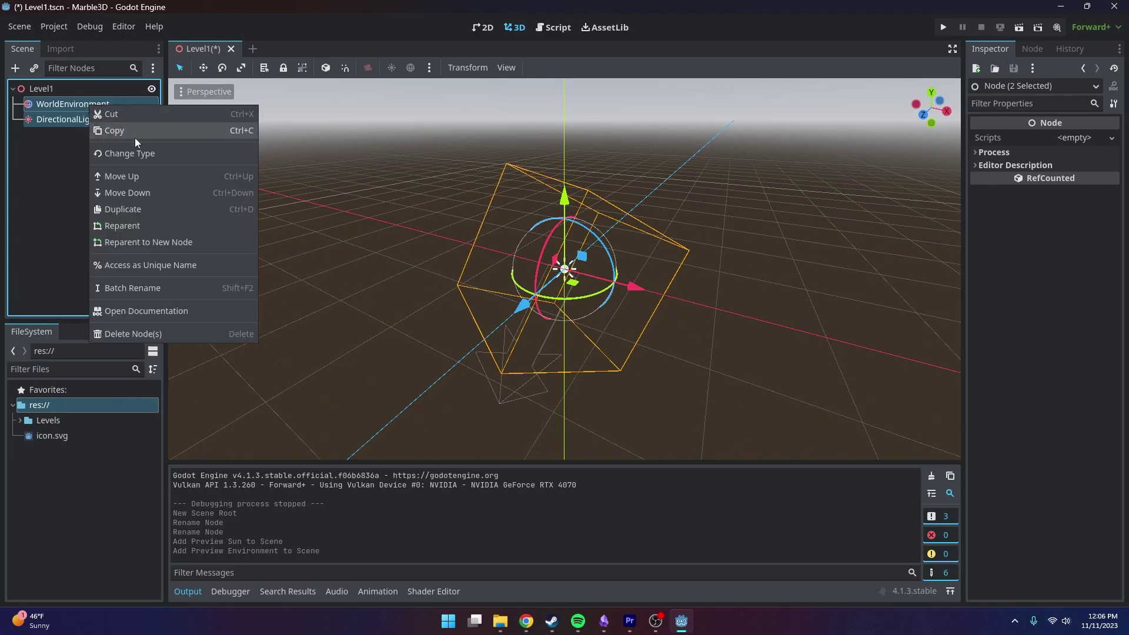
pyautogui.click(204, 243)
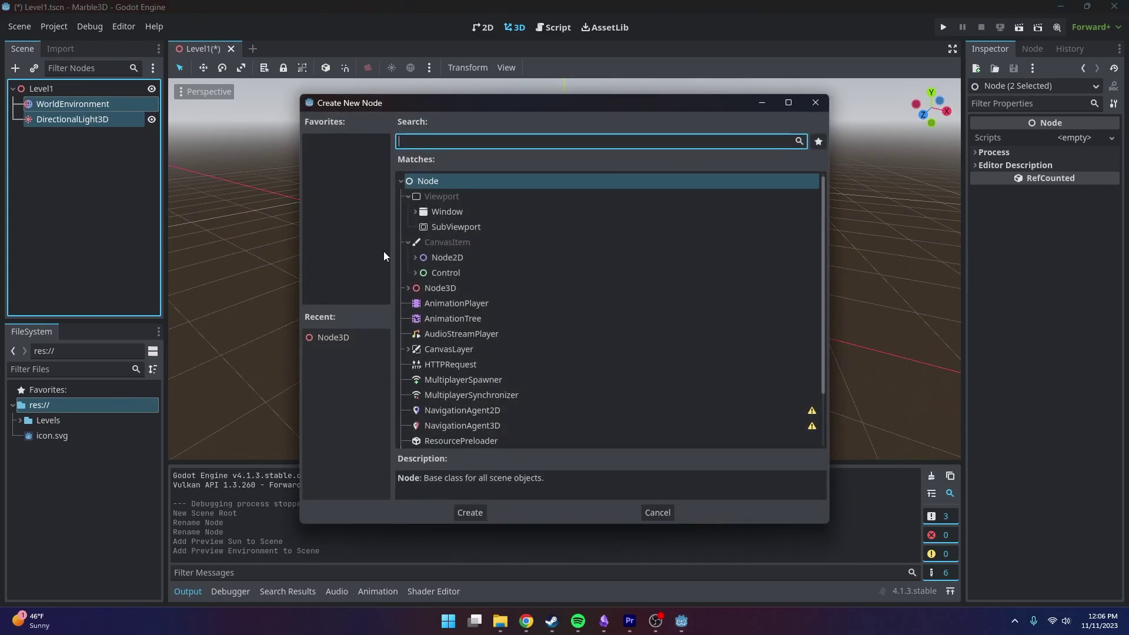
pyautogui.doubleClick(440, 288)
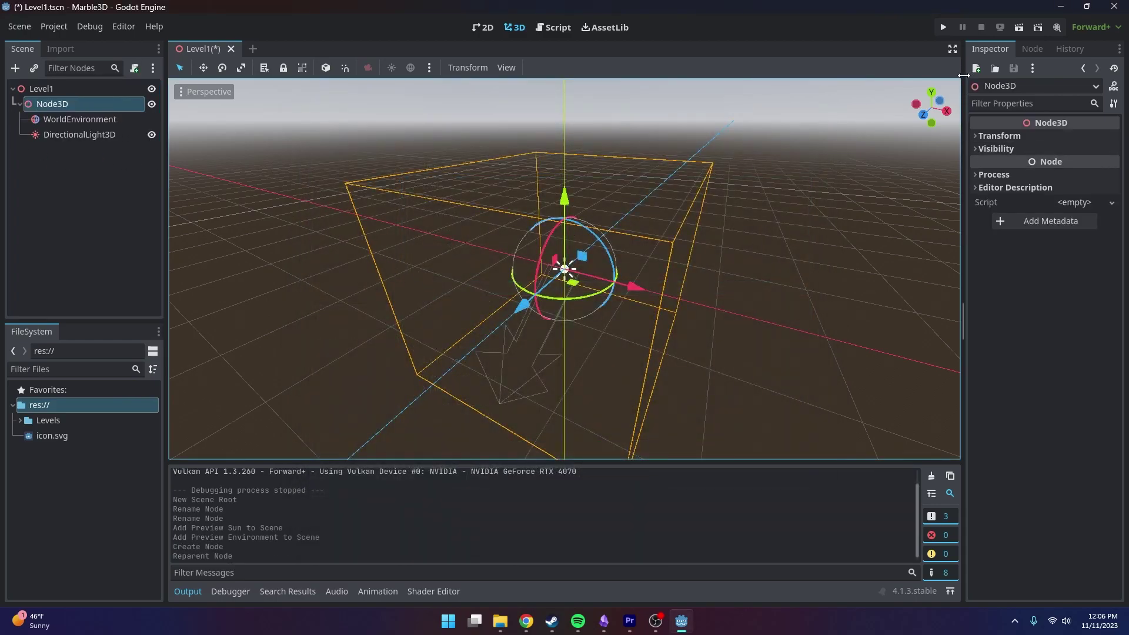
pyautogui.click(994, 136)
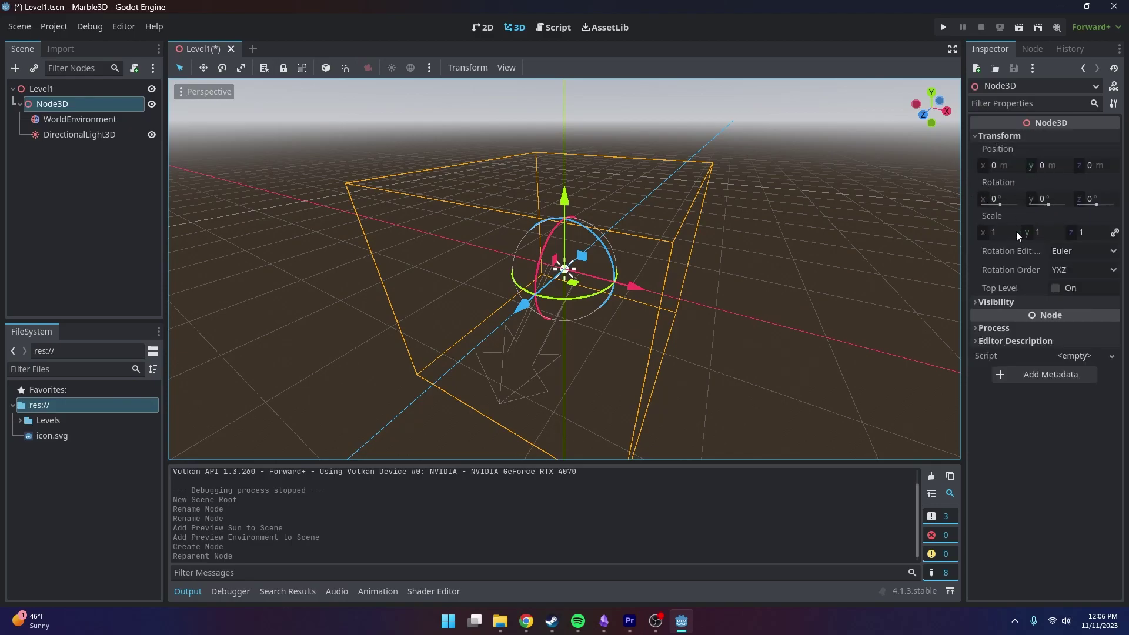
pyautogui.click(44, 90)
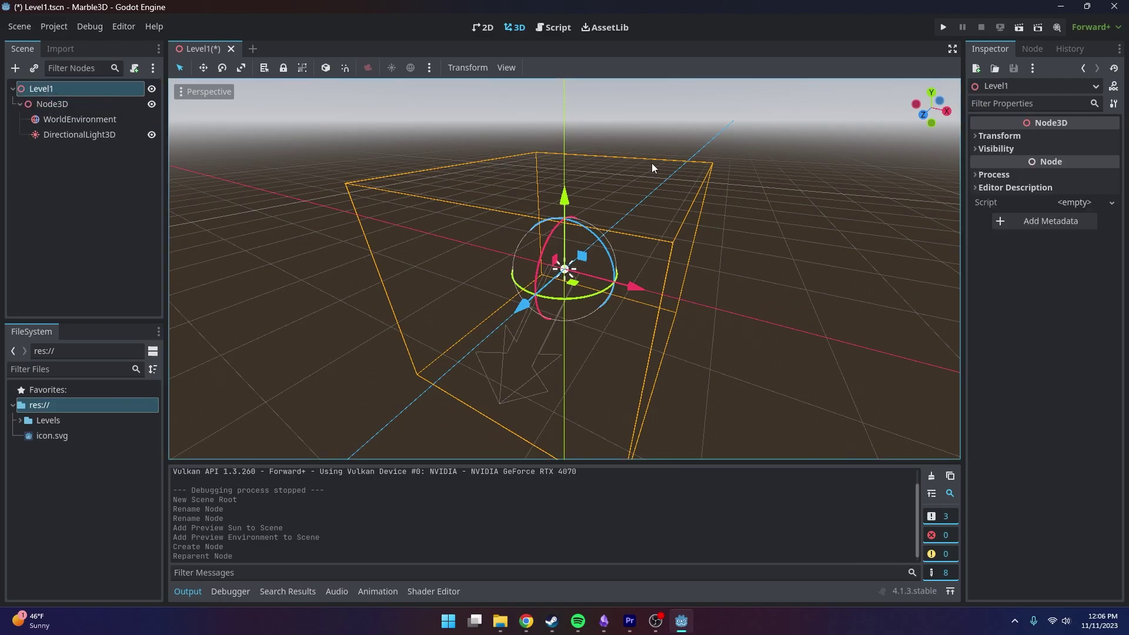
pyautogui.click(1008, 137)
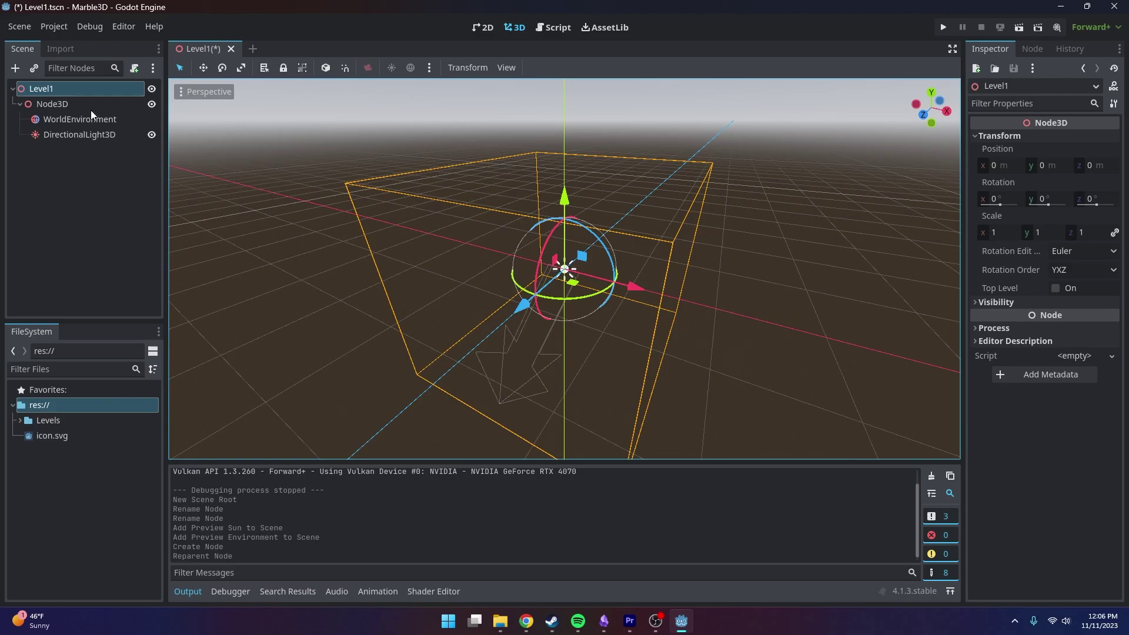
pyautogui.click(58, 104)
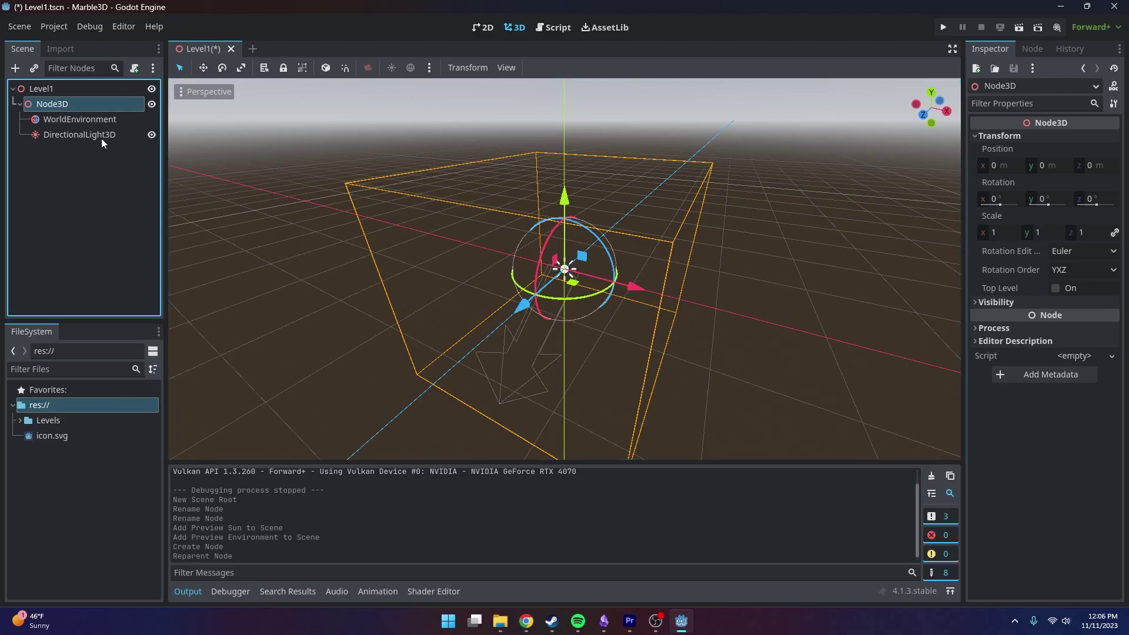
# - Rename the new Node3D to Environment and collapse its children
pyautogui.doubleClick(83, 104)
pyautogui.press('BackSpace')
pyautogui.press('BackSpace')
pyautogui.press('BackSpace')
pyautogui.press('BackSpace')
pyautogui.press('BackSpace')
pyautogui.press('BackSpace')
pyautogui.write('Environment')
pyautogui.press('Return')
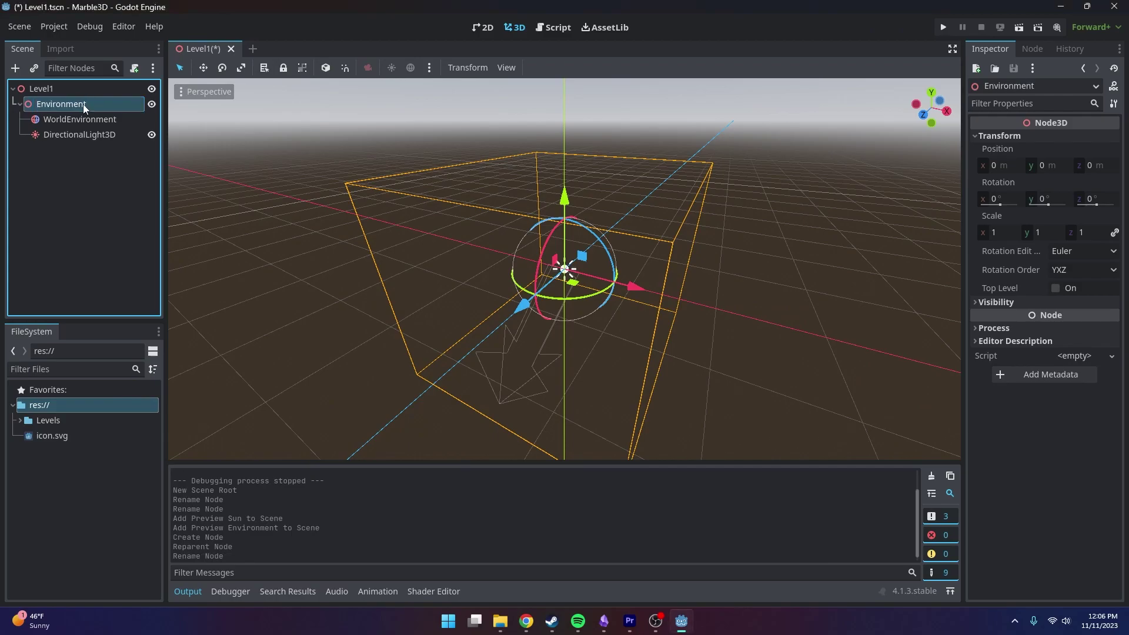
pyautogui.click(21, 105)
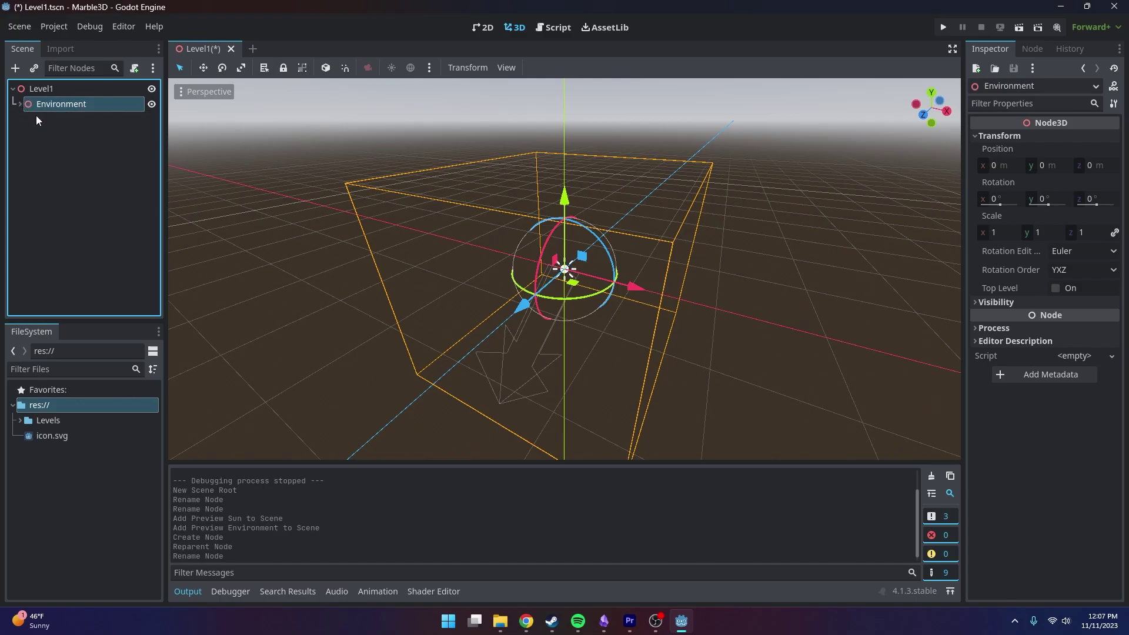
# - Add a CSGBox3D under Environment and enable its Use Collision option
pyautogui.click(65, 88)
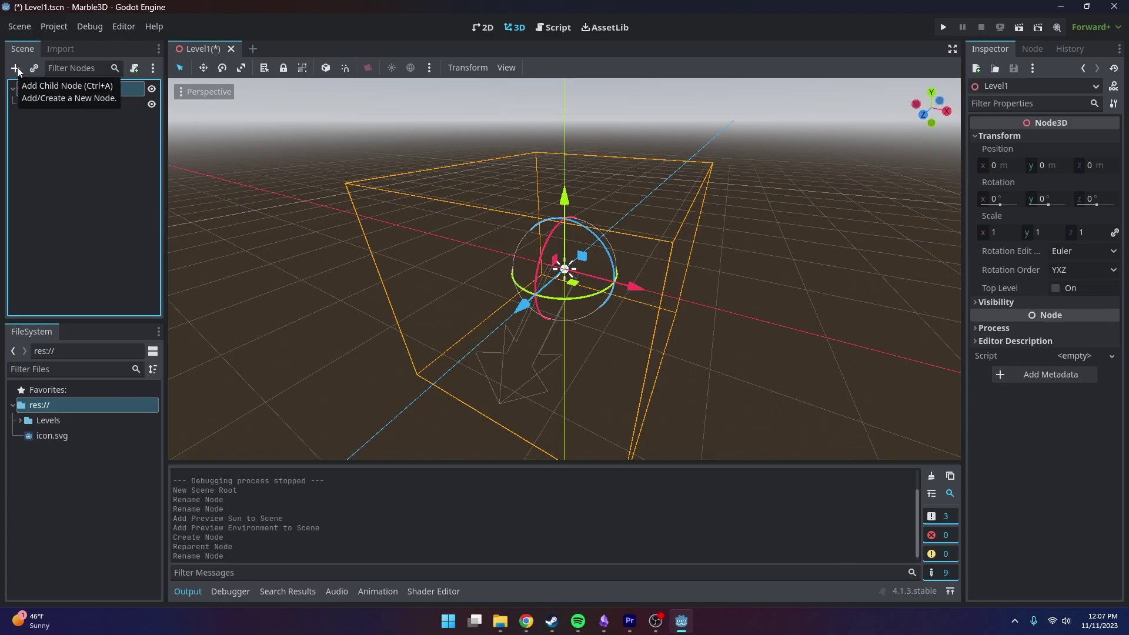
pyautogui.click(54, 104)
pyautogui.hotkey('ctrl', 'a')
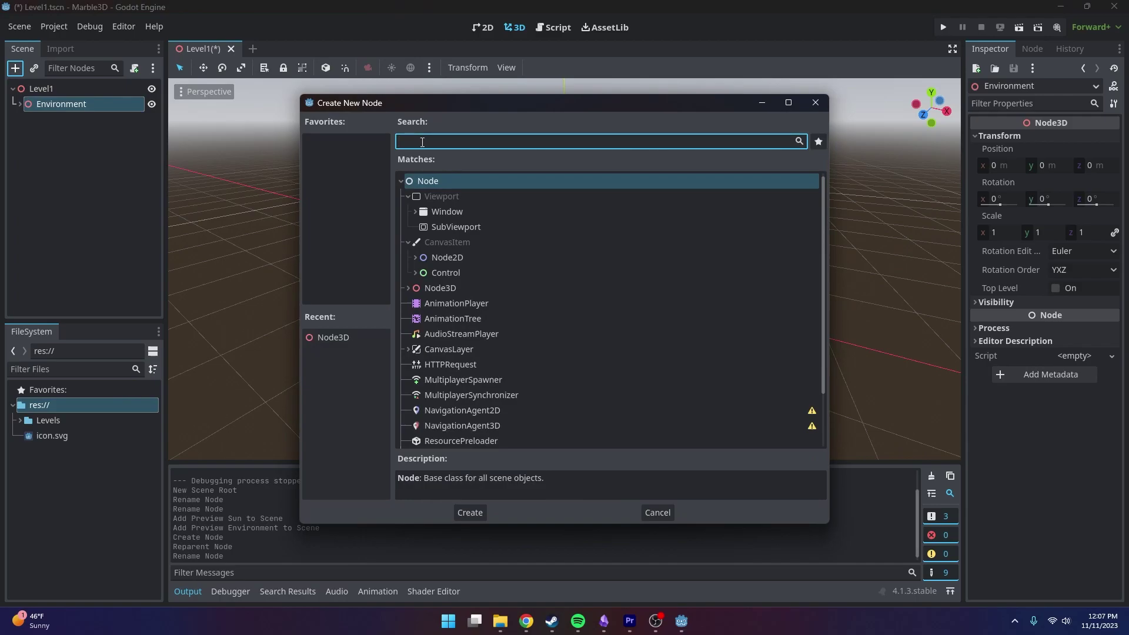
pyautogui.write('csg')
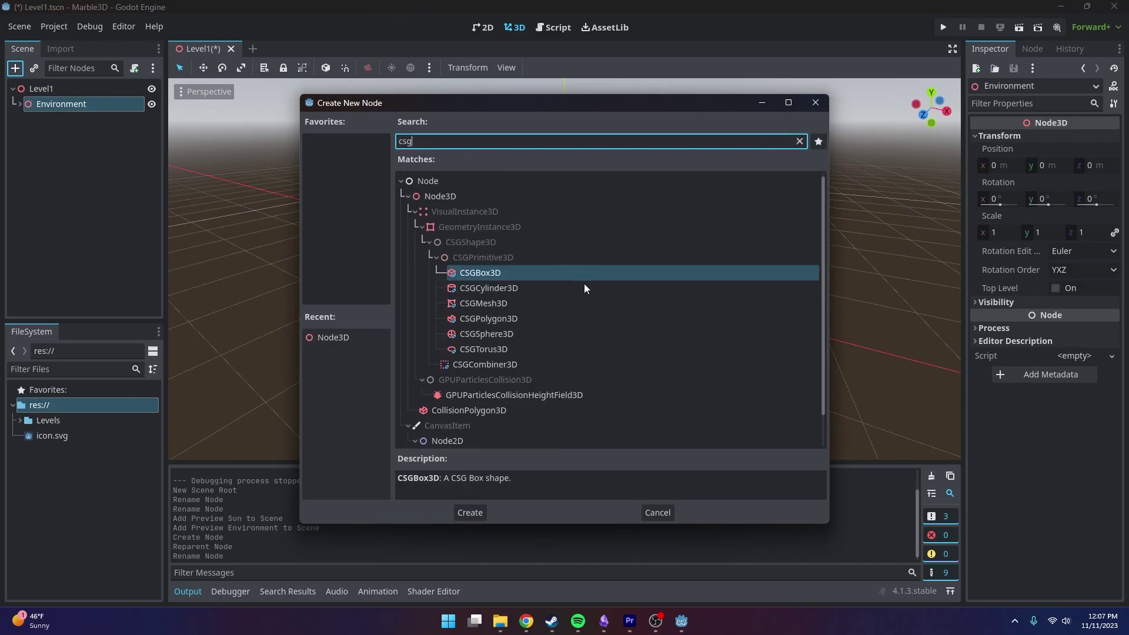
pyautogui.doubleClick(512, 277)
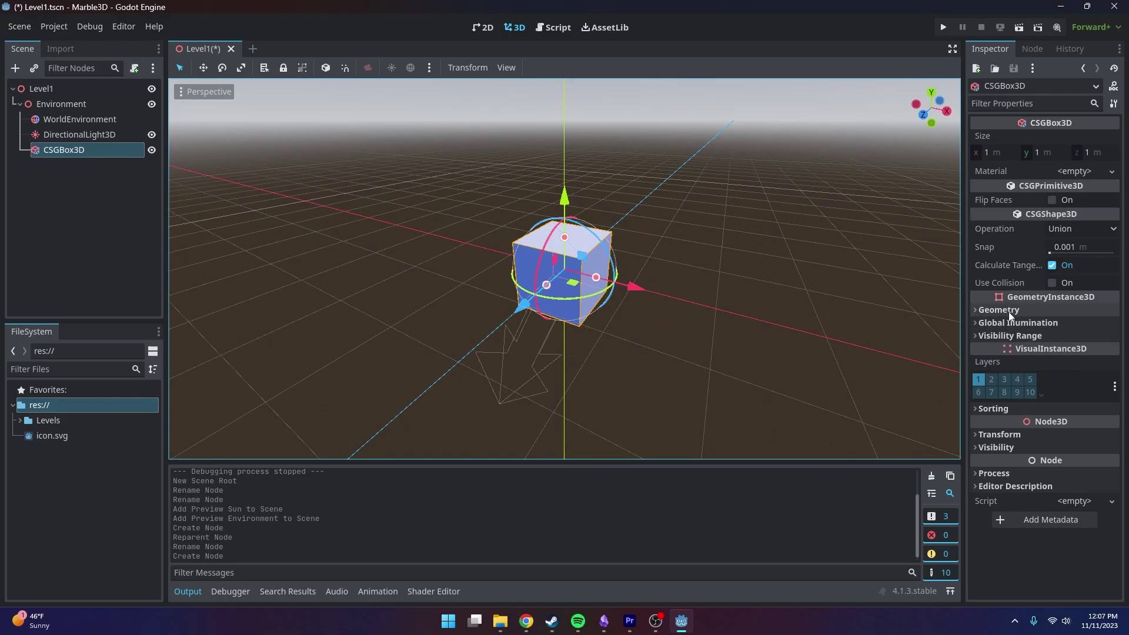
pyautogui.click(1052, 283)
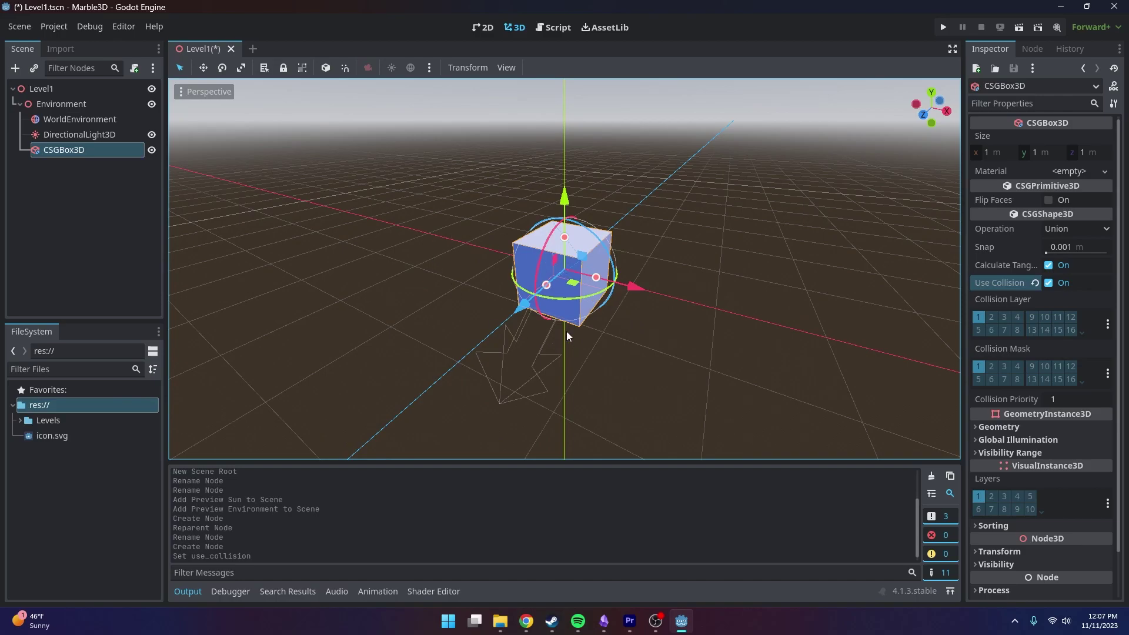
# - Try rotating and moving the cube with the gizmo, undoing each change
pyautogui.moveTo(569, 331); pyautogui.dragTo(590, 342, button='middle')
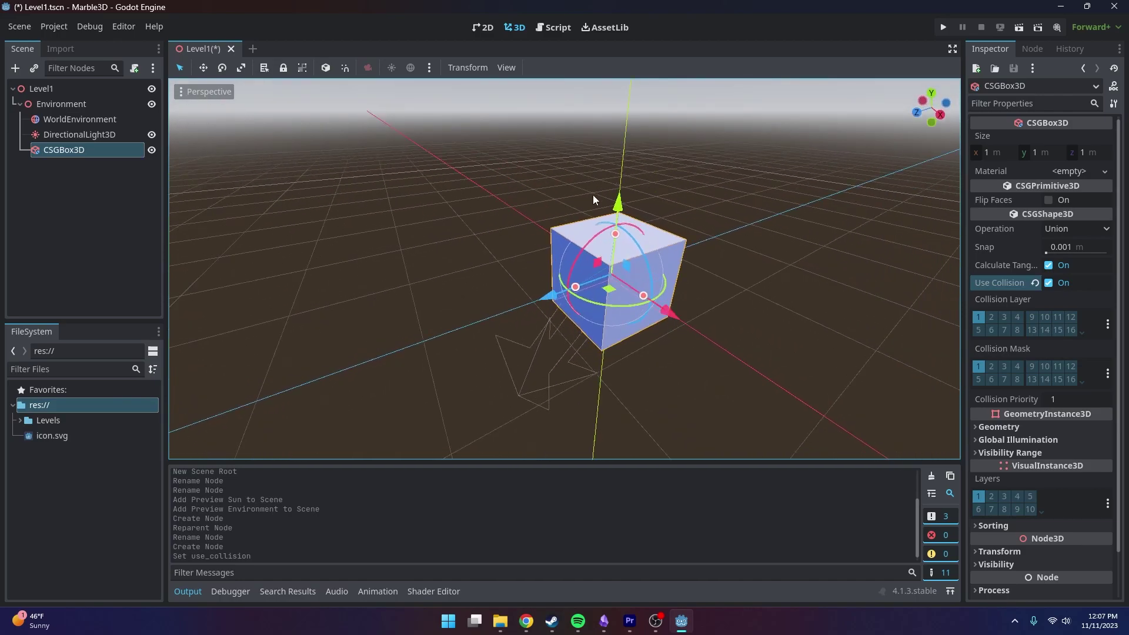
pyautogui.moveTo(636, 308); pyautogui.dragTo(588, 313)
pyautogui.hotkey('ctrl', 'z')
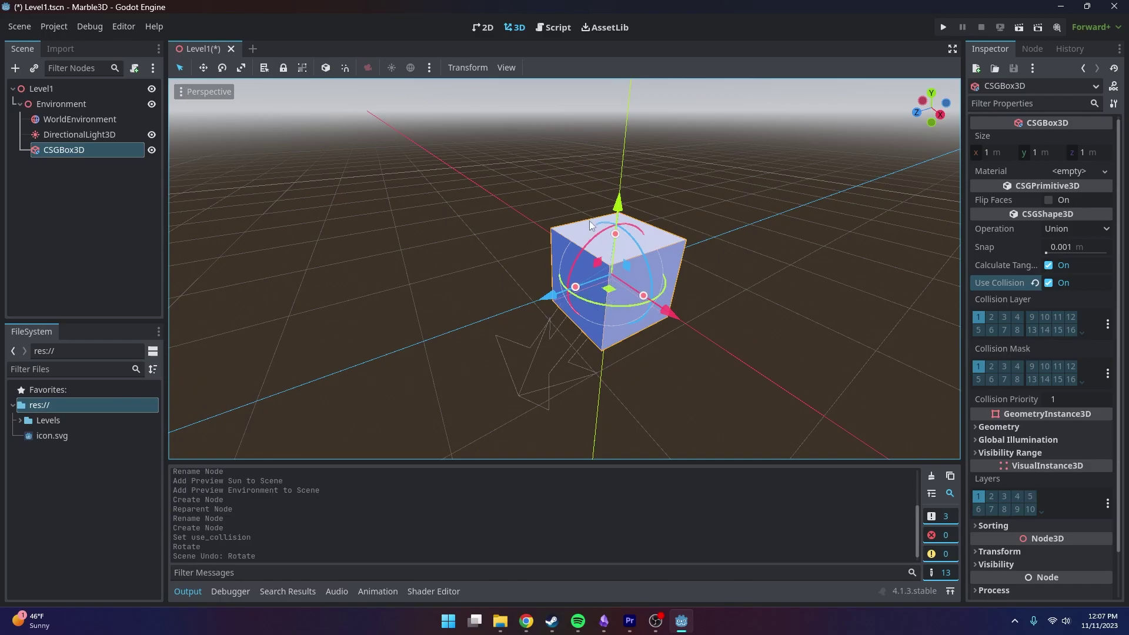
pyautogui.moveTo(663, 313); pyautogui.dragTo(641, 340)
pyautogui.hotkey('ctrl', 'z')
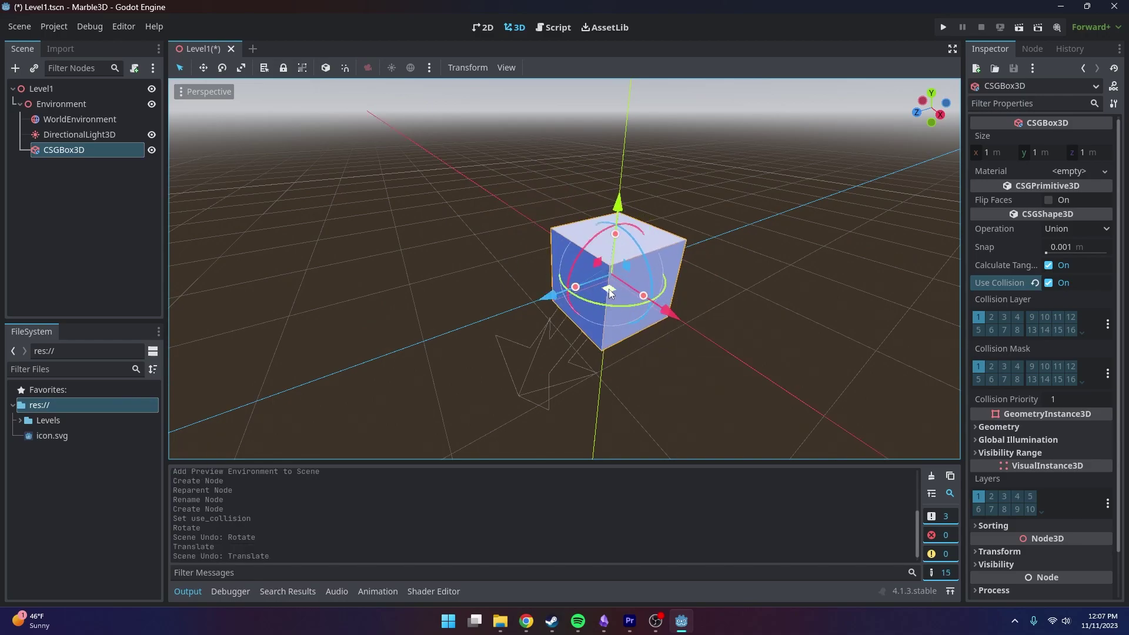
pyautogui.moveTo(609, 288); pyautogui.dragTo(602, 324)
pyautogui.hotkey('ctrl', 'z')
pyautogui.moveTo(627, 232); pyautogui.dragTo(622, 257)
pyautogui.hotkey('ctrl', 'z')
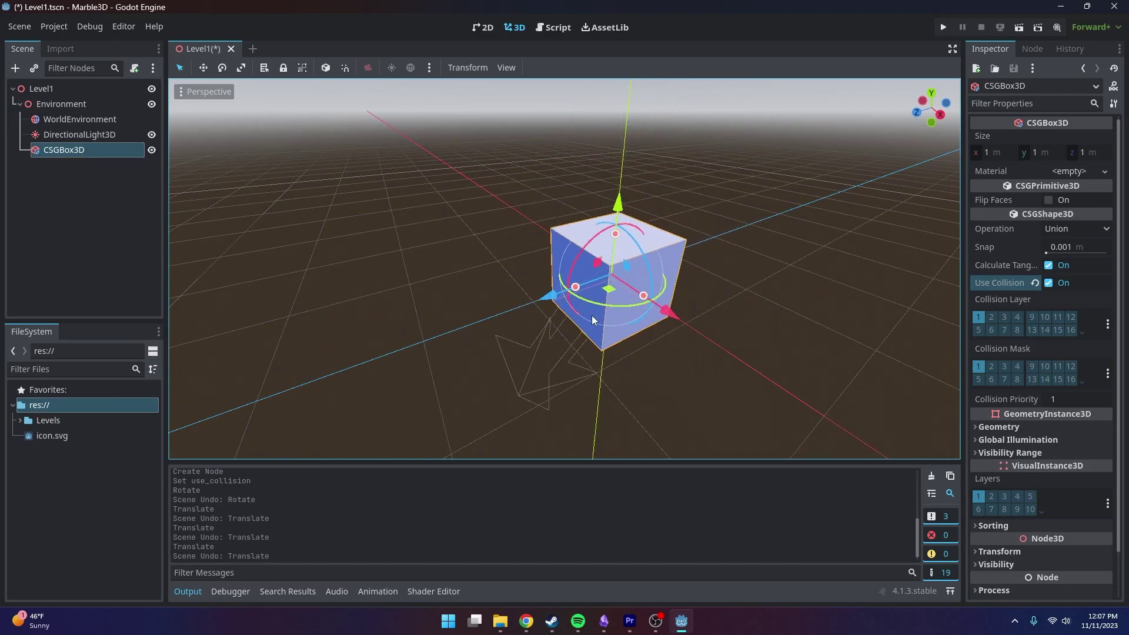
pyautogui.moveTo(597, 239); pyautogui.dragTo(639, 238)
pyautogui.hotkey('ctrl', 'z')
pyautogui.hotkey('ctrl', 'z')
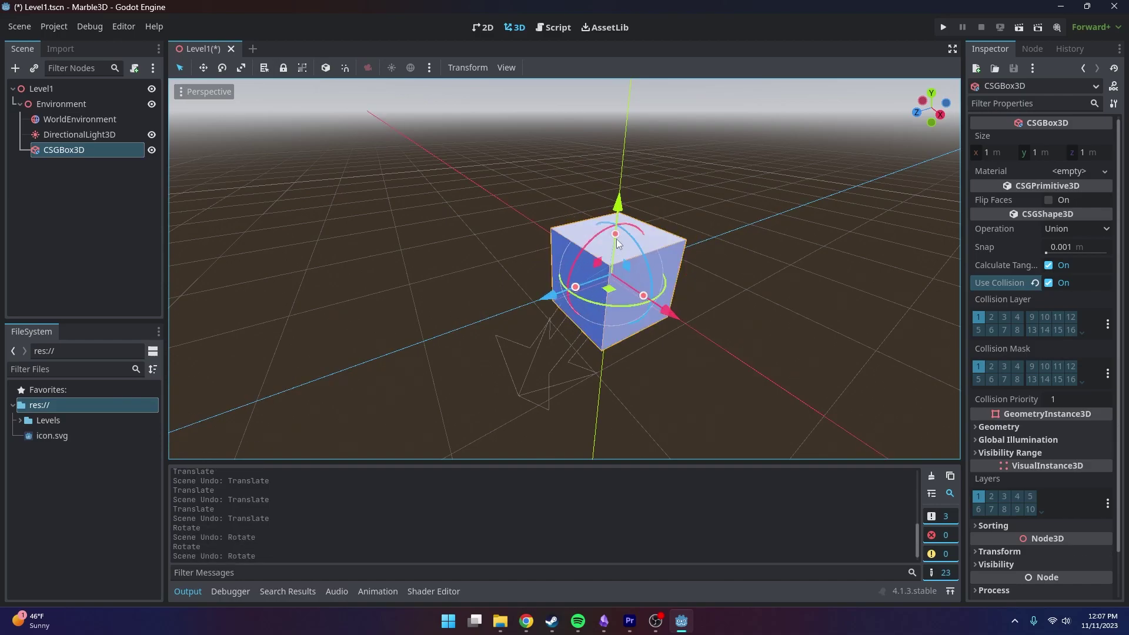
# - Stretch the box to 4.234 along Z and 2.989 along X
pyautogui.moveTo(575, 287); pyautogui.dragTo(414, 339)
pyautogui.moveTo(643, 296); pyautogui.dragTo(741, 361)
pyautogui.scroll(-6, 662, 327)
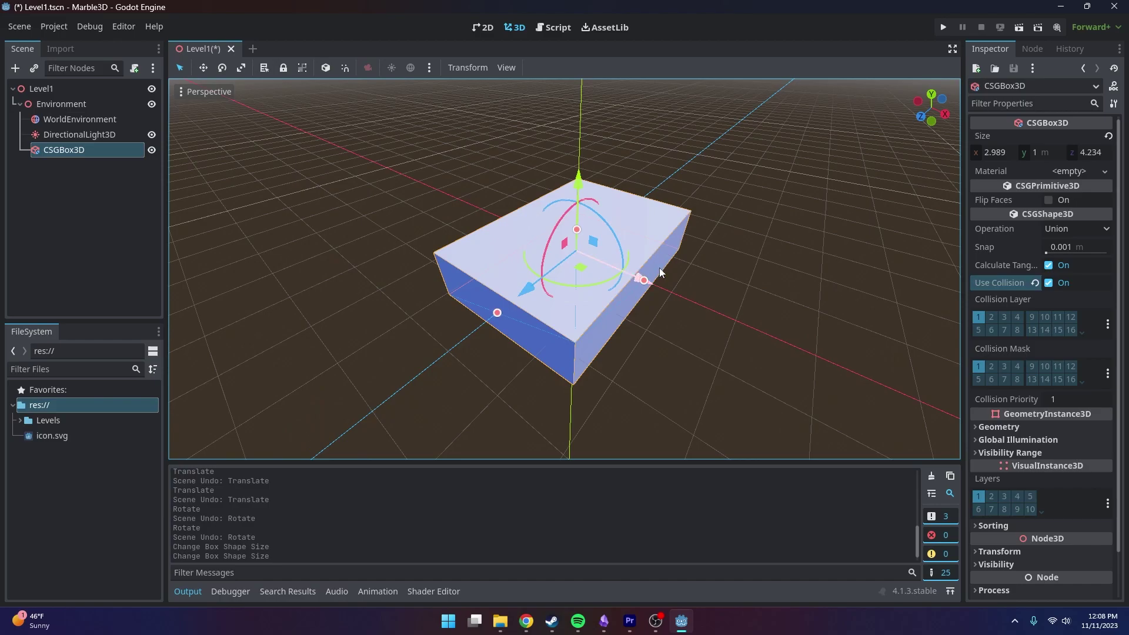
# - Test move (W) and rotate (E) modes on the box, undoing each change
pyautogui.press('w')
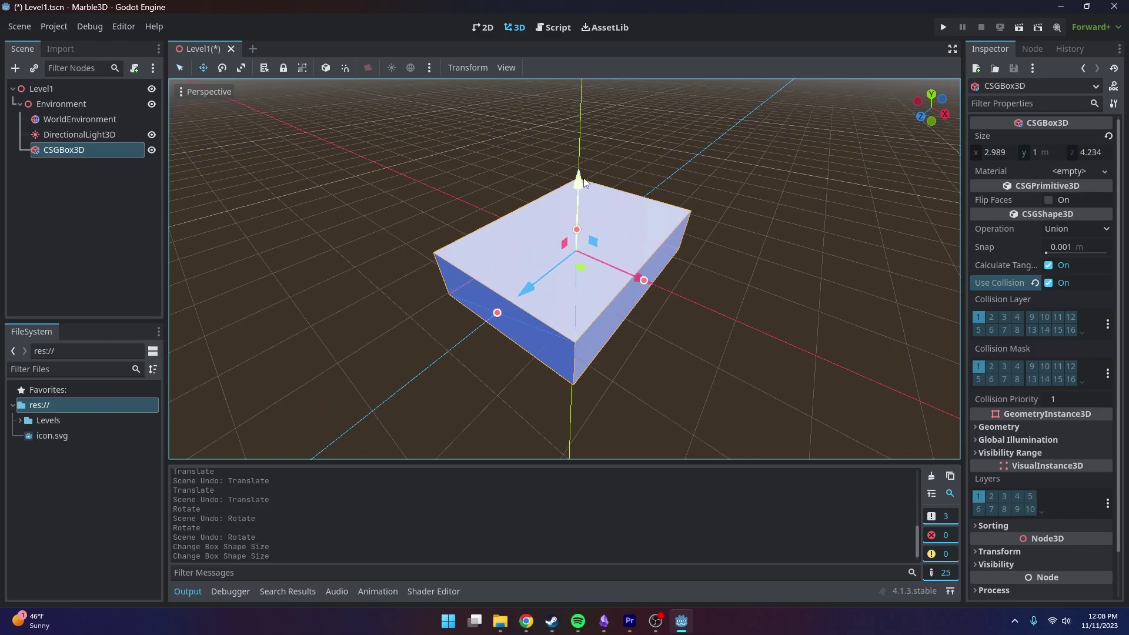
pyautogui.moveTo(580, 180); pyautogui.dragTo(588, 210)
pyautogui.hotkey('ctrl', 'z')
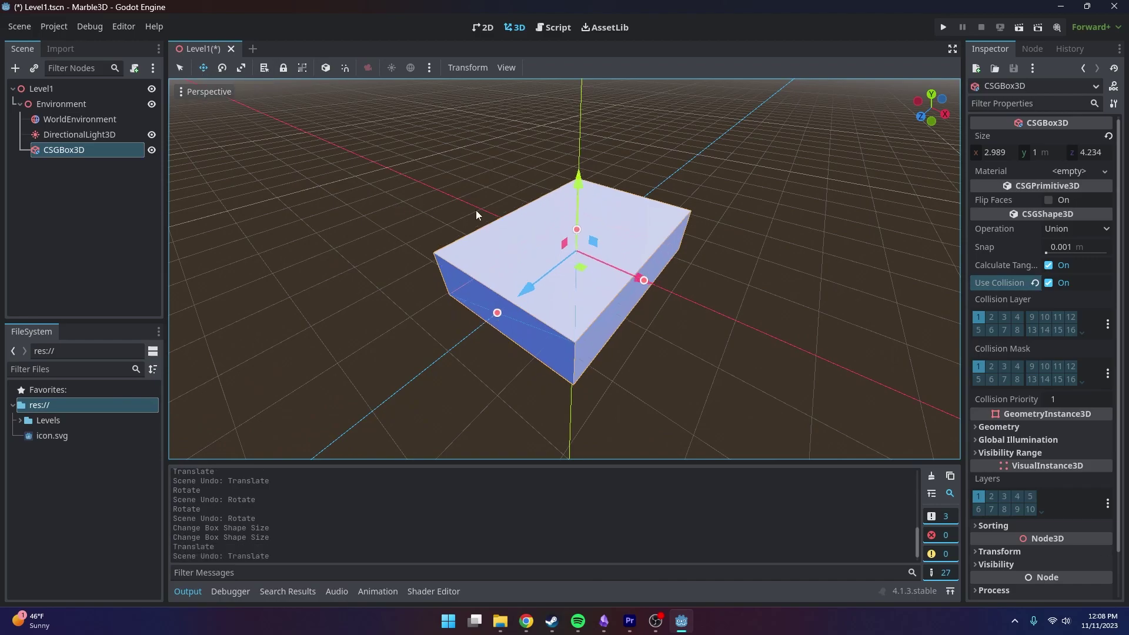
pyautogui.press('e')
pyautogui.moveTo(578, 284); pyautogui.dragTo(542, 302)
pyautogui.hotkey('ctrl', 'z')
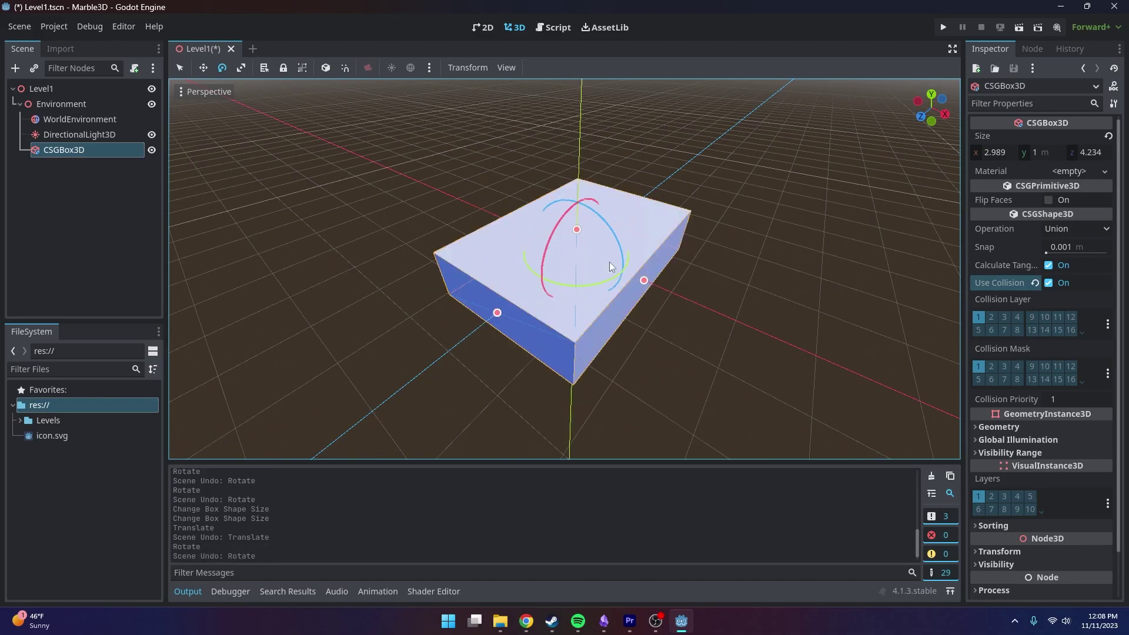
# - Test scale mode (R) along X and Z, undo each, then return to select mode (Q)
pyautogui.press('r')
pyautogui.moveTo(626, 280); pyautogui.dragTo(651, 300)
pyautogui.hotkey('ctrl', 'z')
pyautogui.moveTo(527, 289); pyautogui.dragTo(503, 310)
pyautogui.hotkey('ctrl', 'z')
pyautogui.moveTo(641, 283); pyautogui.dragTo(672, 289)
pyautogui.hotkey('ctrl', 'z')
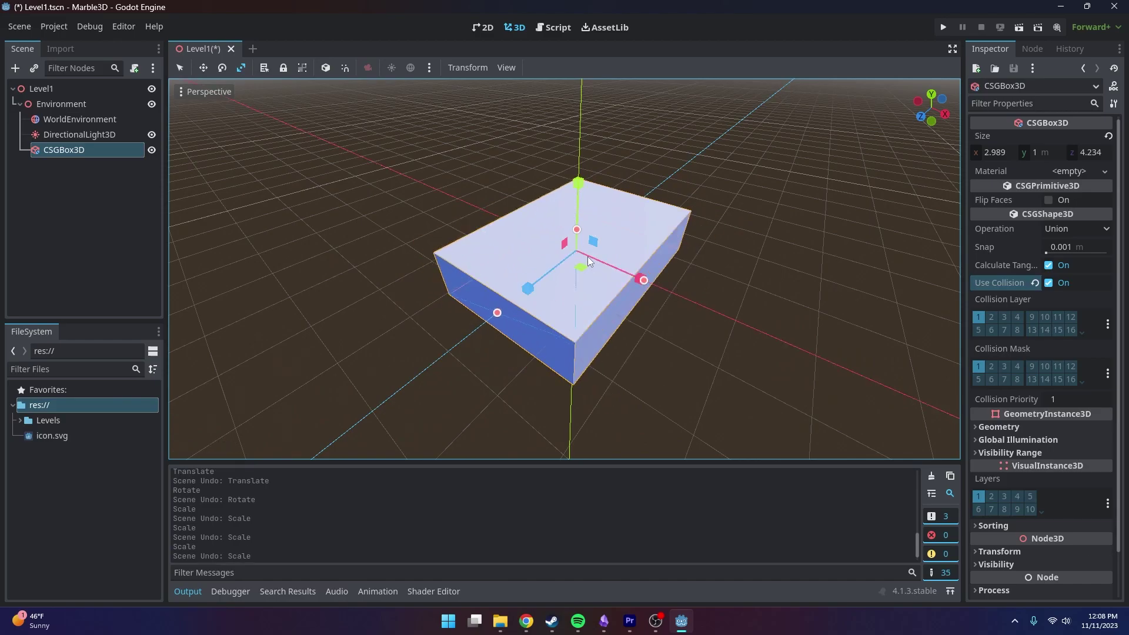
pyautogui.press('q')
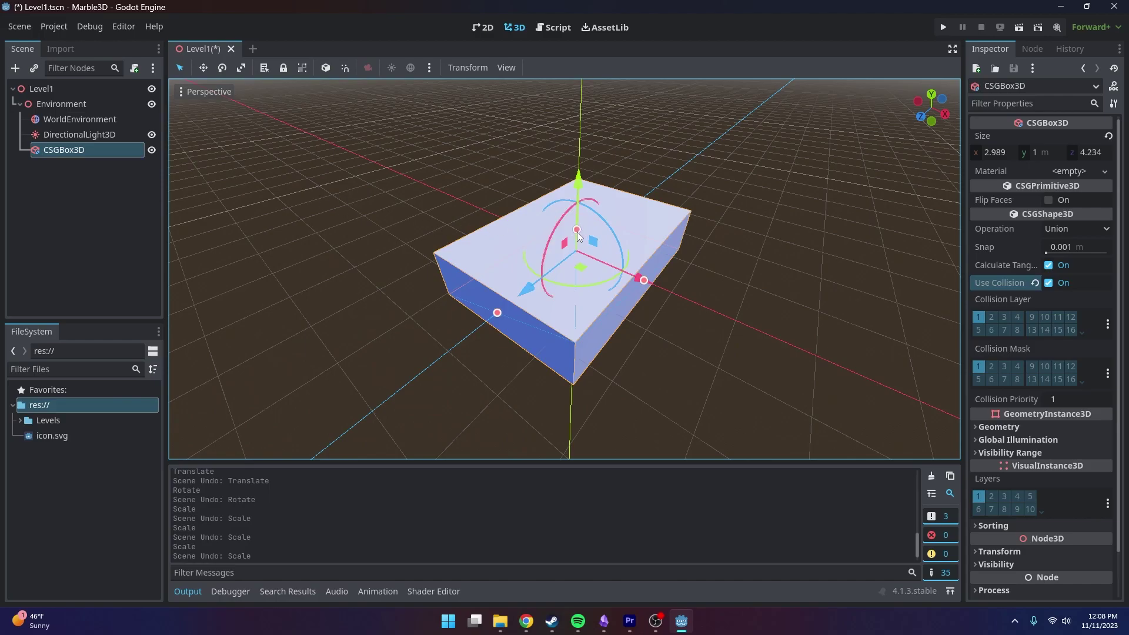
# - Flatten the box to 0.178 height and stretch it to 6.48 by 6.254
pyautogui.moveTo(578, 235); pyautogui.dragTo(576, 249)
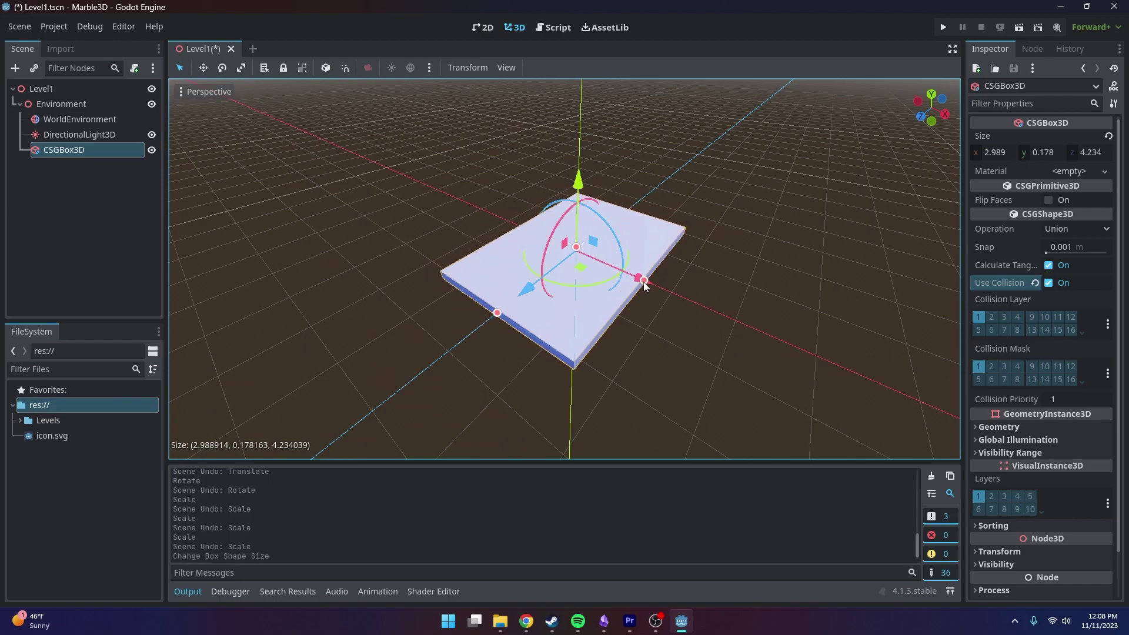
pyautogui.moveTo(643, 281); pyautogui.dragTo(738, 322)
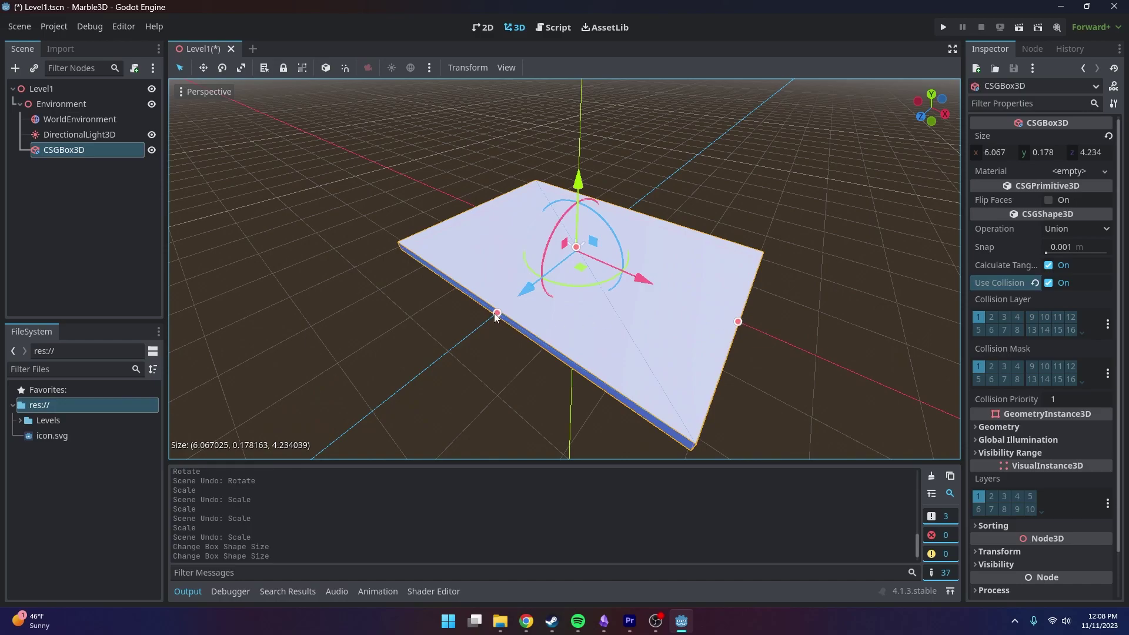
pyautogui.moveTo(497, 314); pyautogui.dragTo(448, 351)
pyautogui.moveTo(738, 323); pyautogui.dragTo(753, 328)
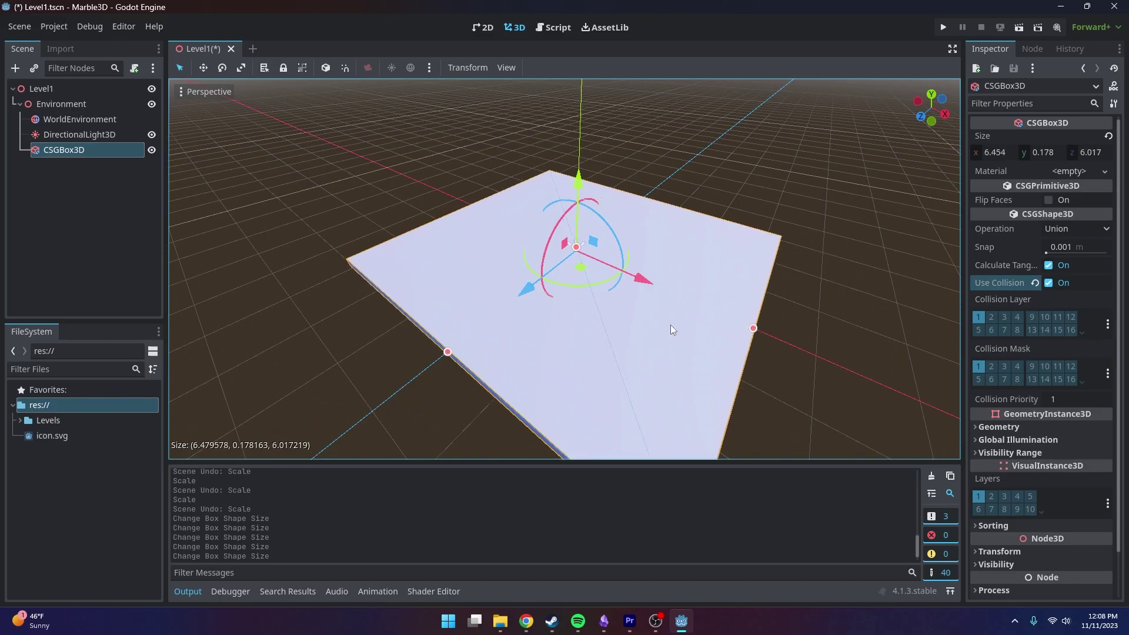
pyautogui.moveTo(445, 355); pyautogui.dragTo(440, 359)
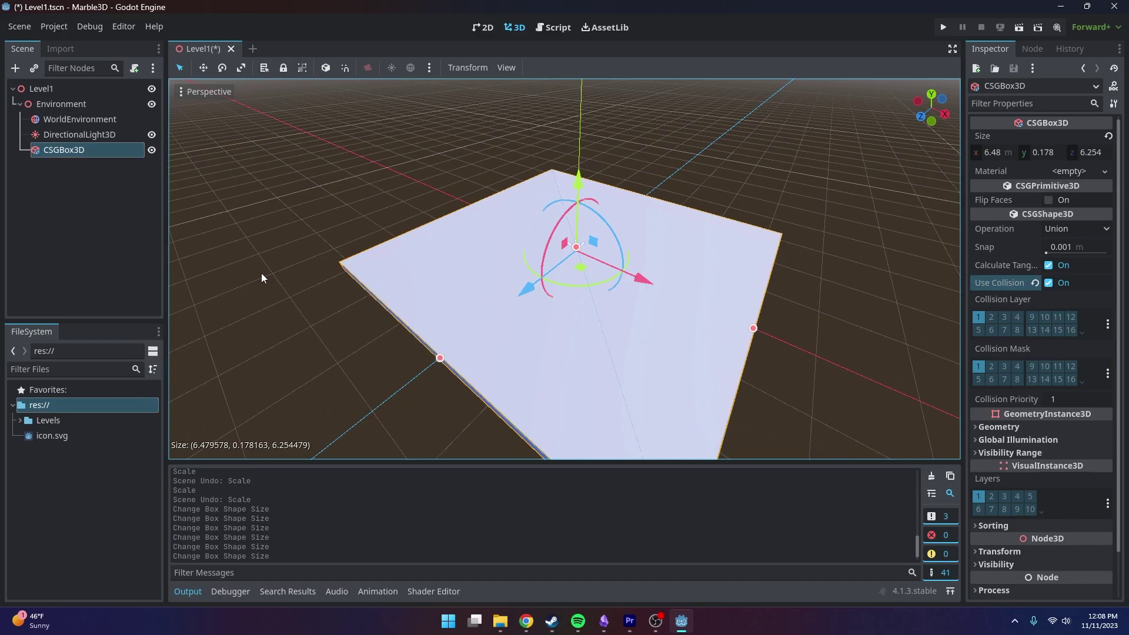
# - Rename the CSGBox3D node to Floor and collapse the Environment node
pyautogui.doubleClick(57, 151)
pyautogui.write('Floor')
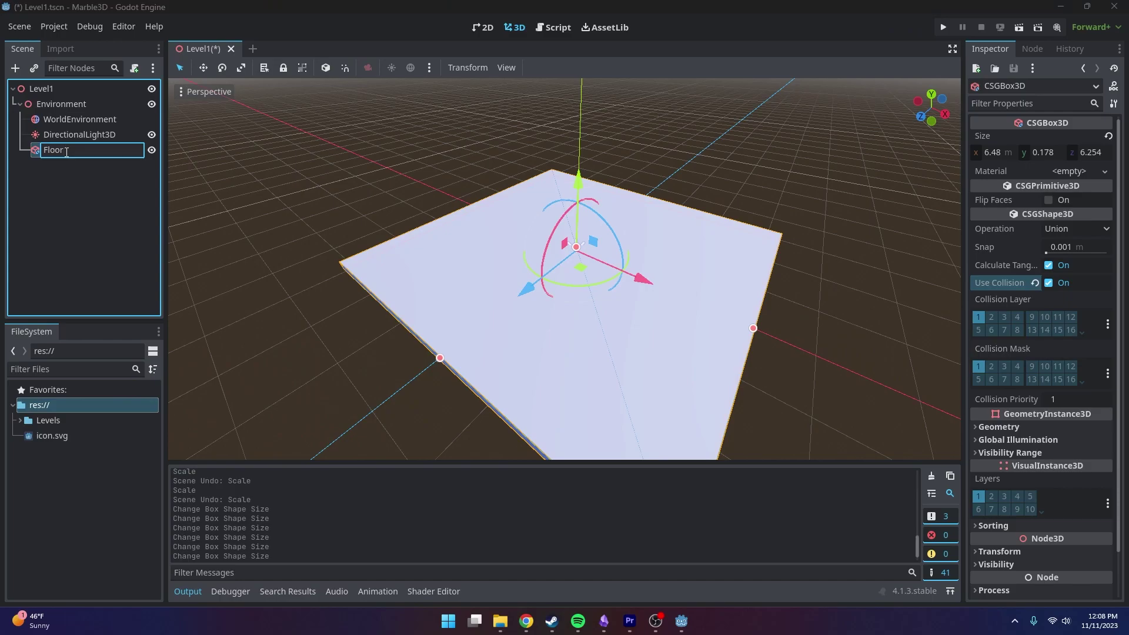
pyautogui.press('Return')
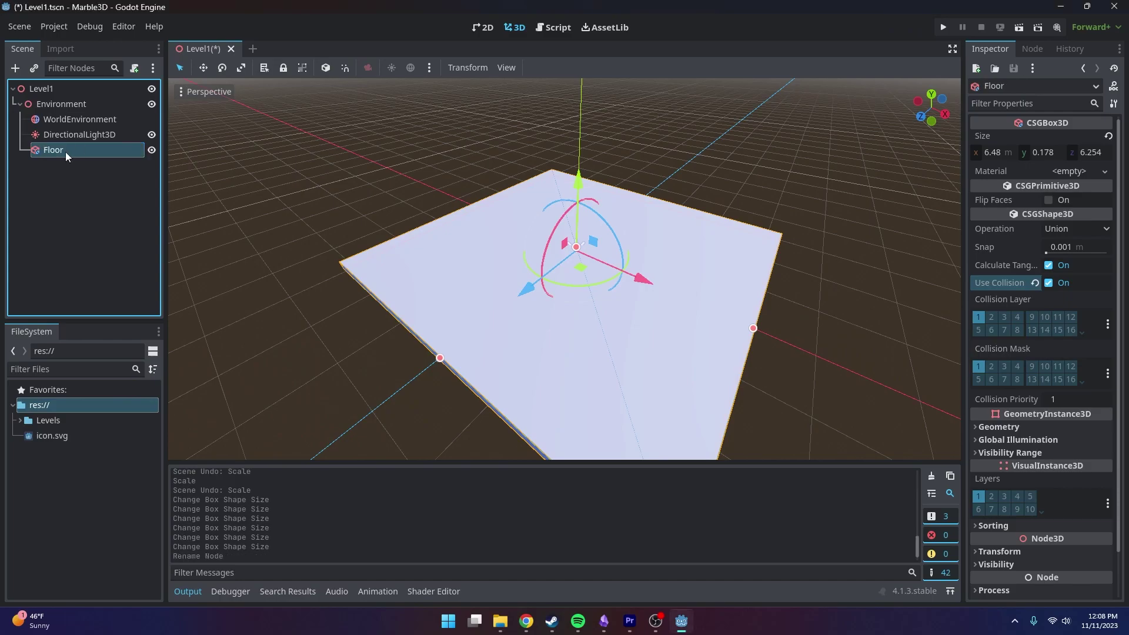
pyautogui.click(20, 104)
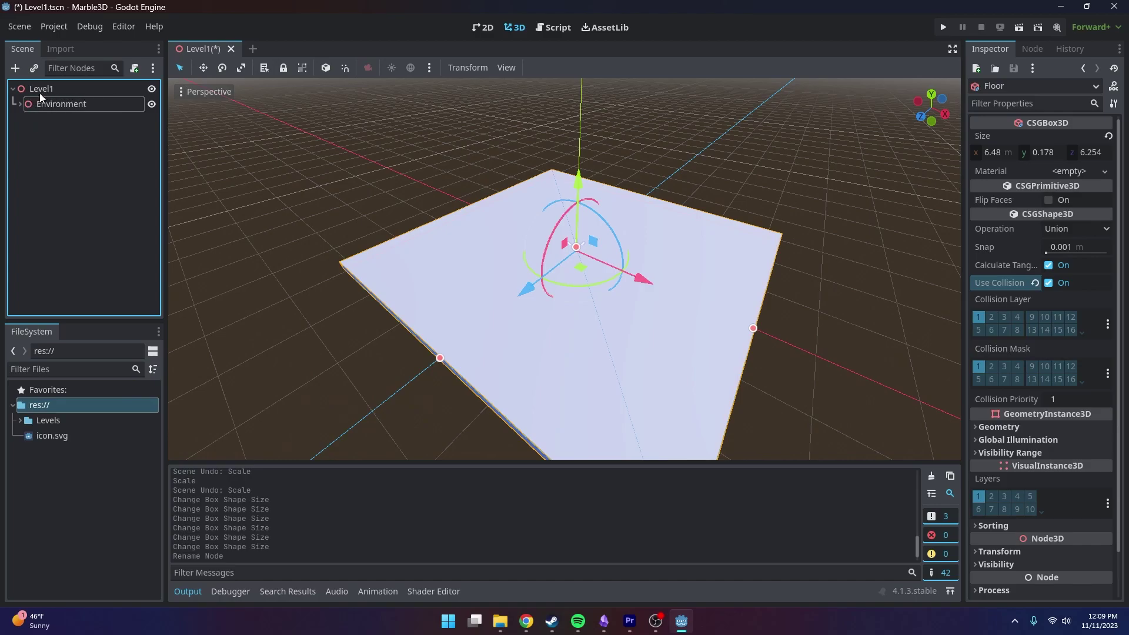
pyautogui.click(42, 88)
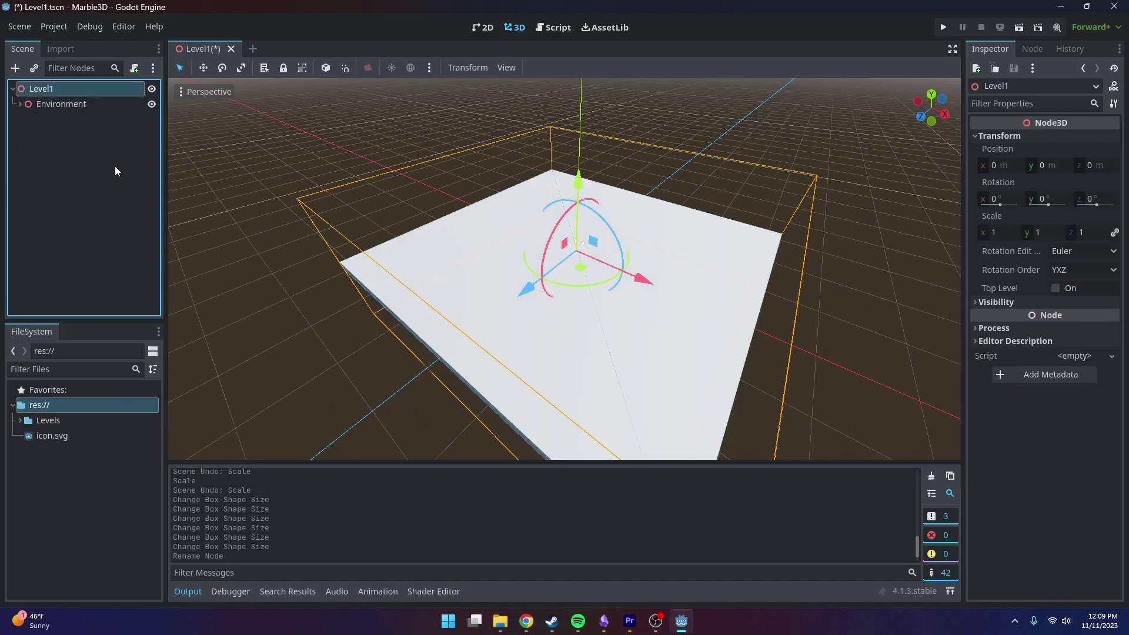
pyautogui.click(59, 104)
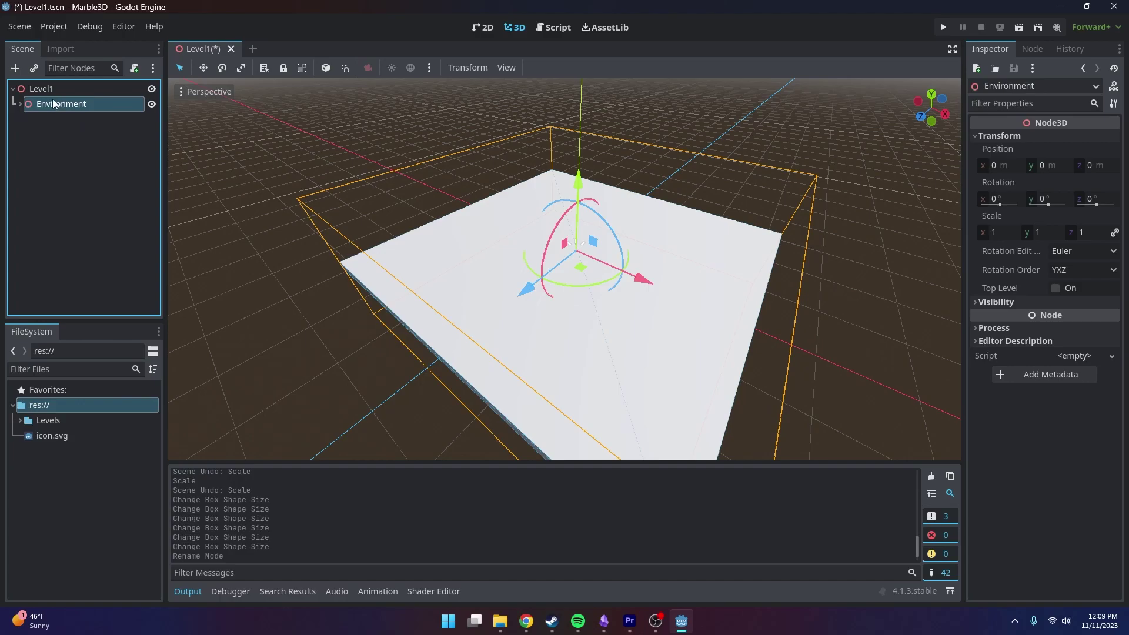
pyautogui.click(15, 68)
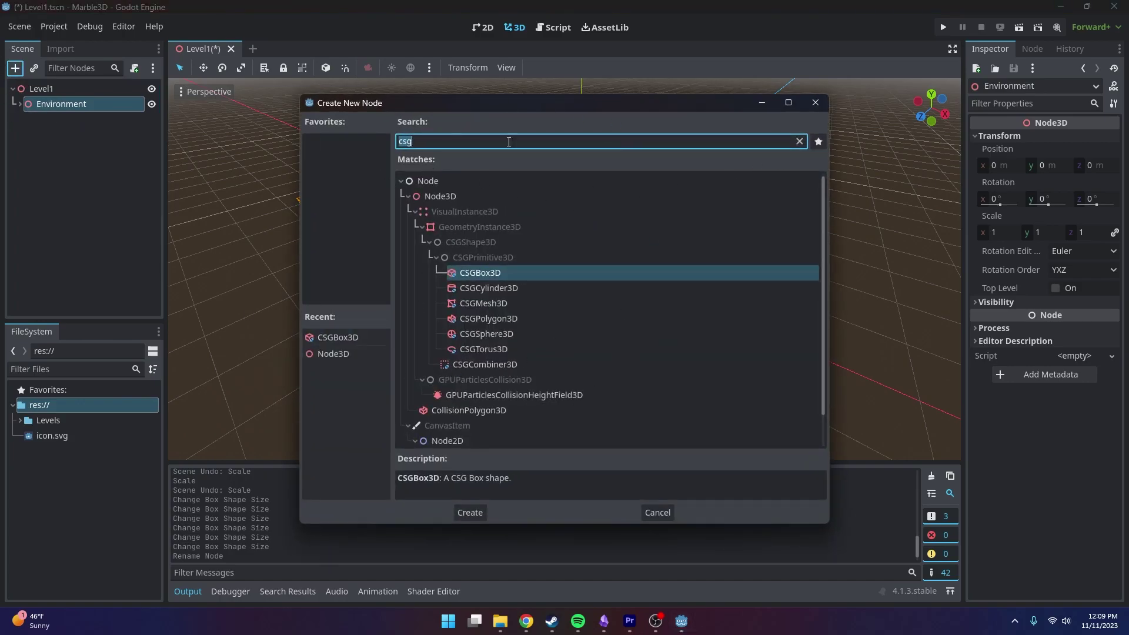
pyautogui.click(816, 103)
pyautogui.click(37, 88)
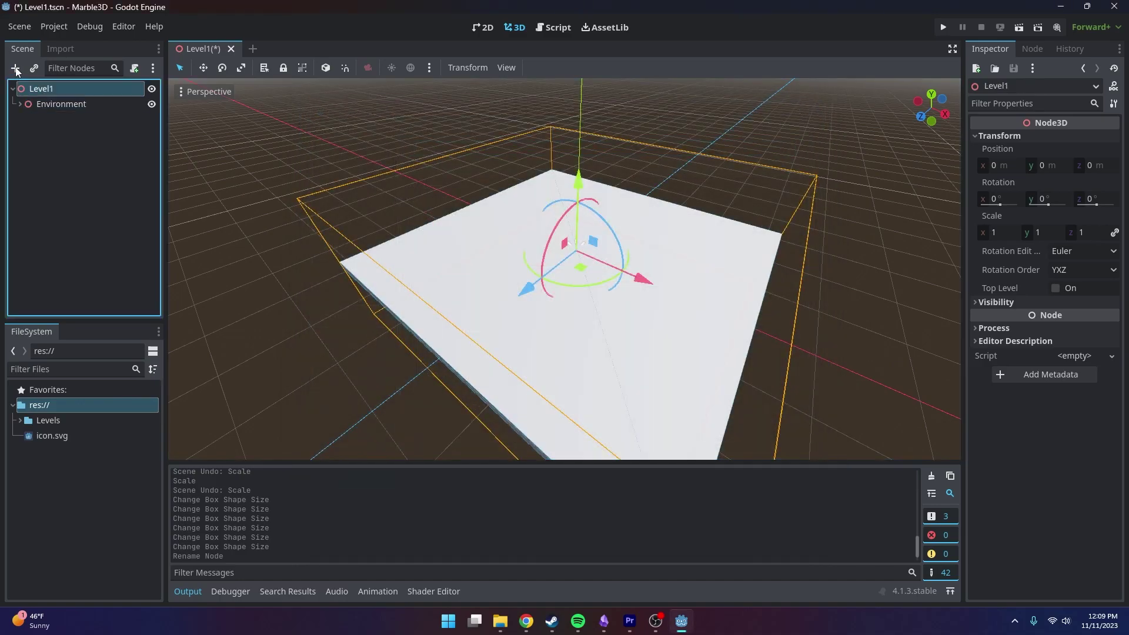
pyautogui.hotkey('ctrl', 'a')
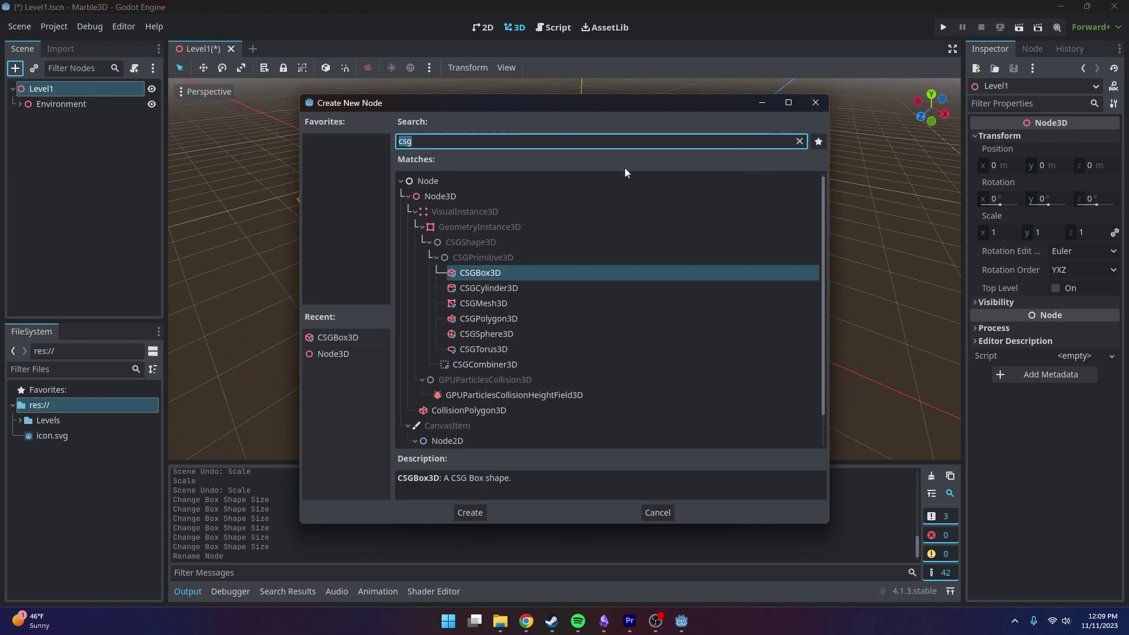
pyautogui.write('rigid')
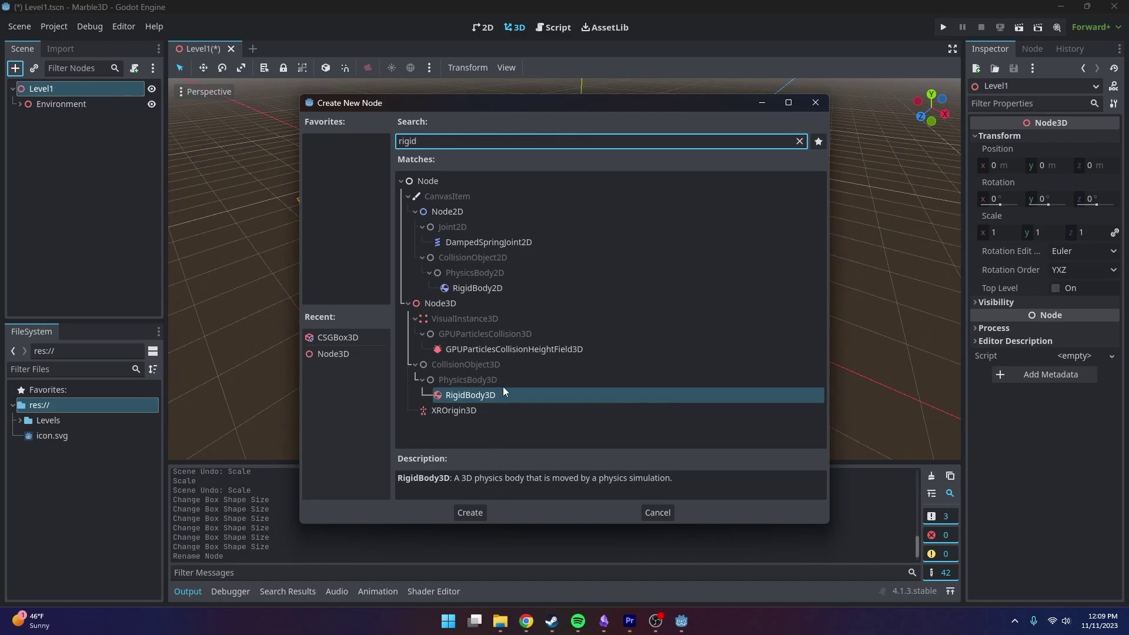
pyautogui.click(659, 513)
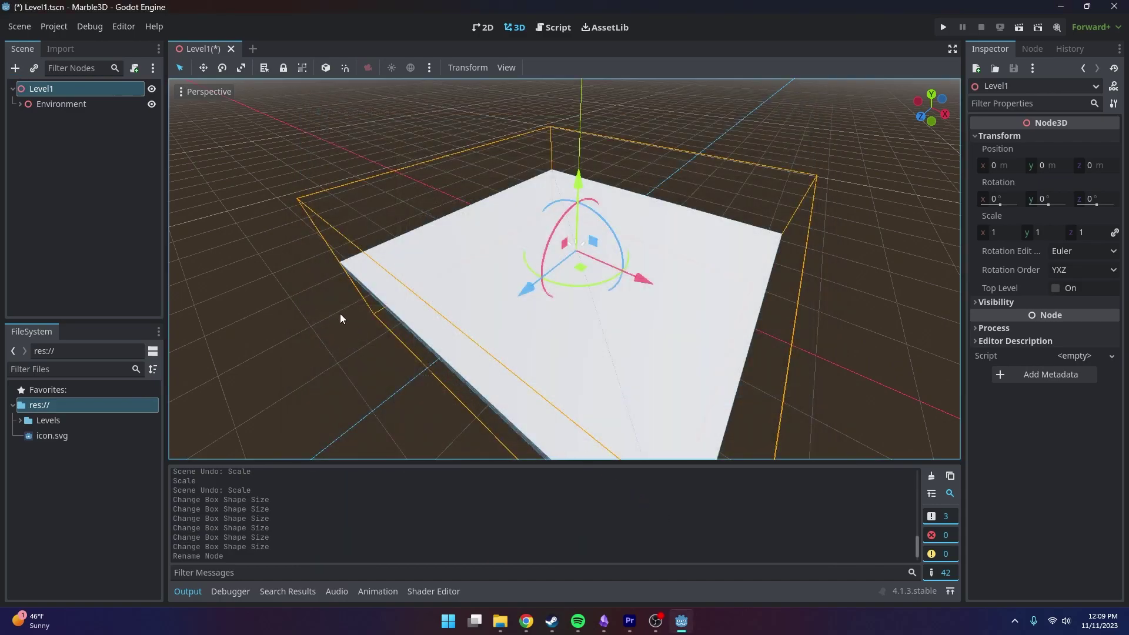
# - Create a new scene with a 3D Scene root and rename the Node3D root to Player
pyautogui.click(254, 50)
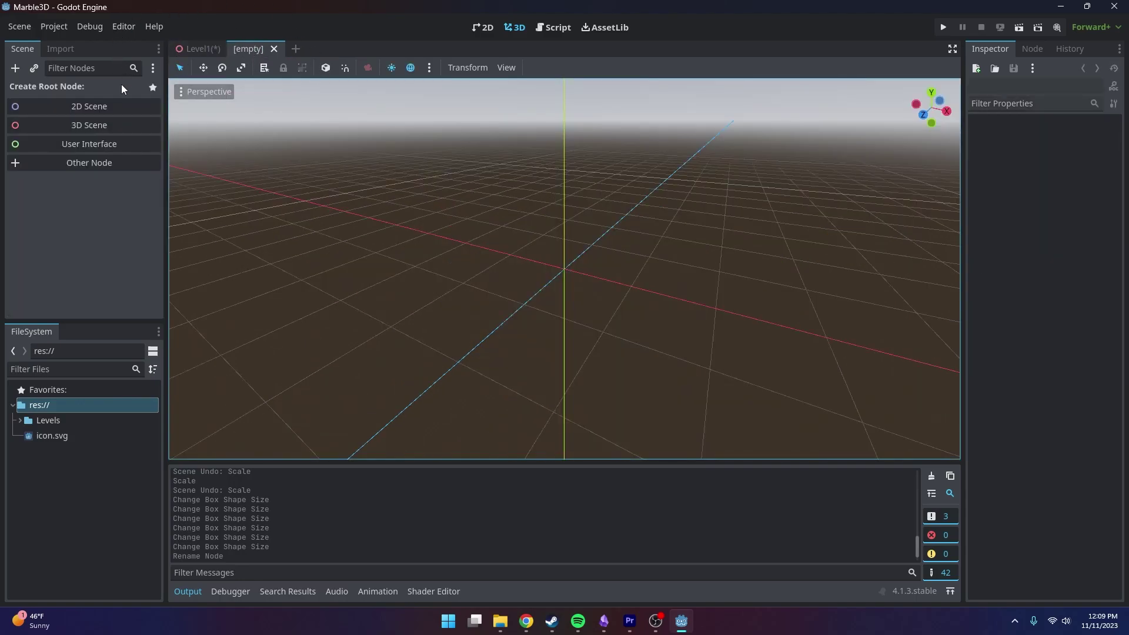
pyautogui.click(85, 126)
pyautogui.doubleClick(82, 89)
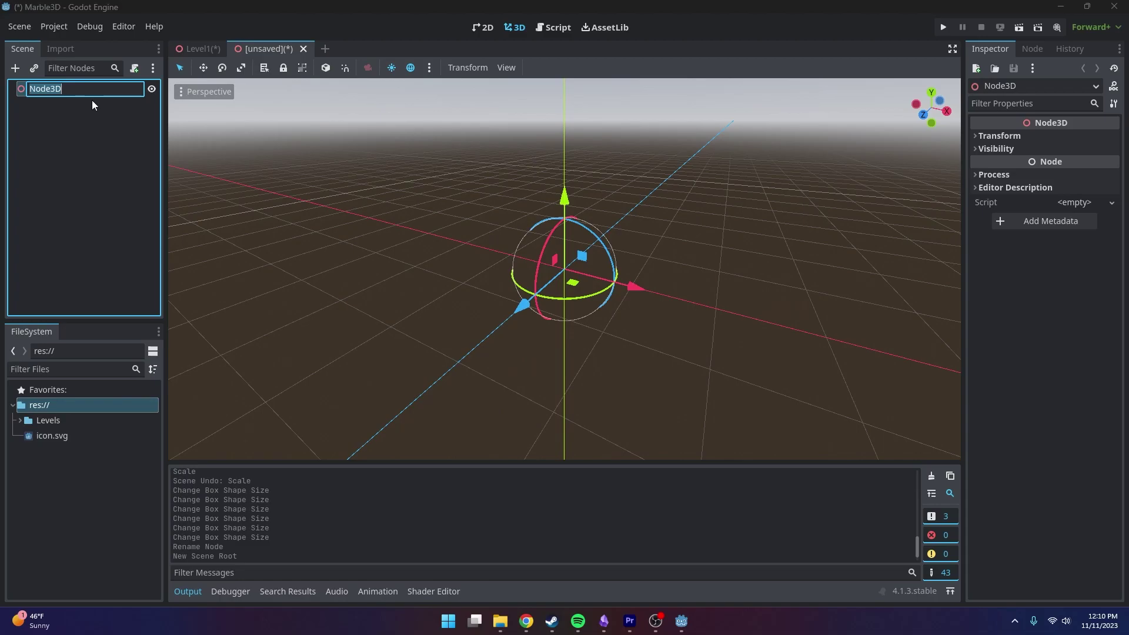
pyautogui.write('Player')
pyautogui.press('Return')
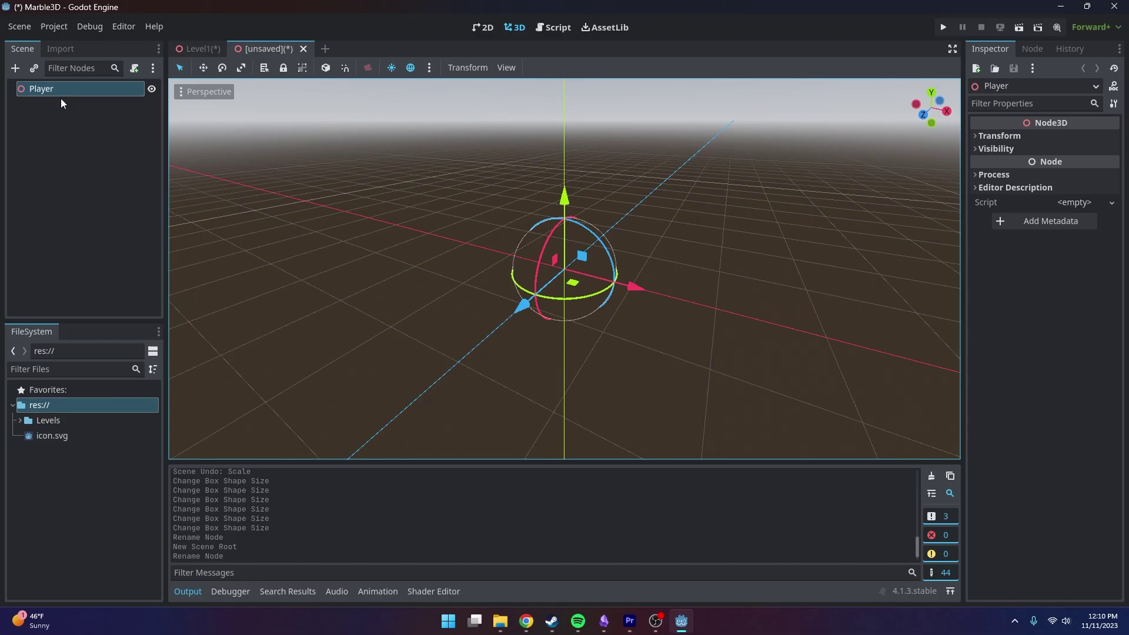
# - Add a RigidBody3D child under Player
pyautogui.click(16, 68)
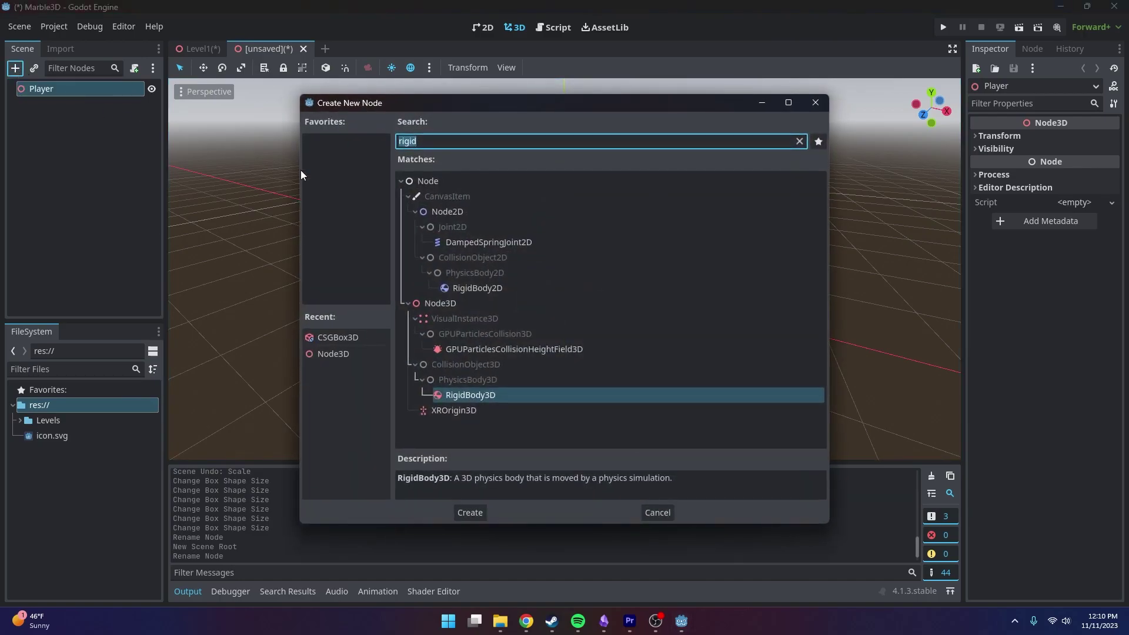
pyautogui.doubleClick(472, 398)
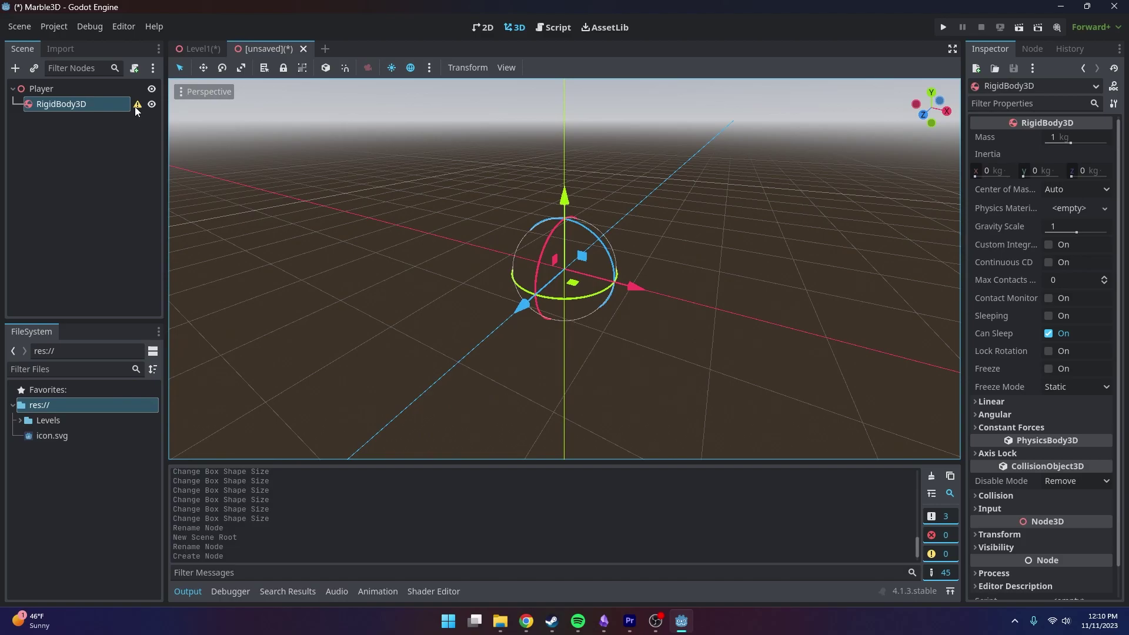
pyautogui.moveTo(137, 110)
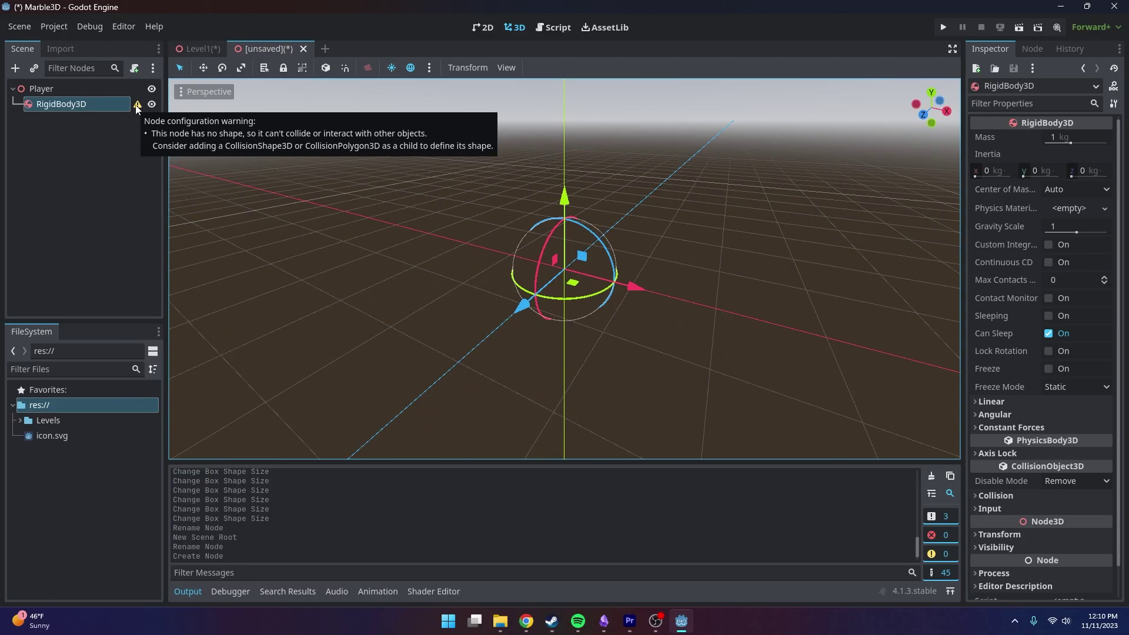
# - Add a CollisionShape3D under RigidBody3D and give it a new SphereShape3D
pyautogui.click(16, 70)
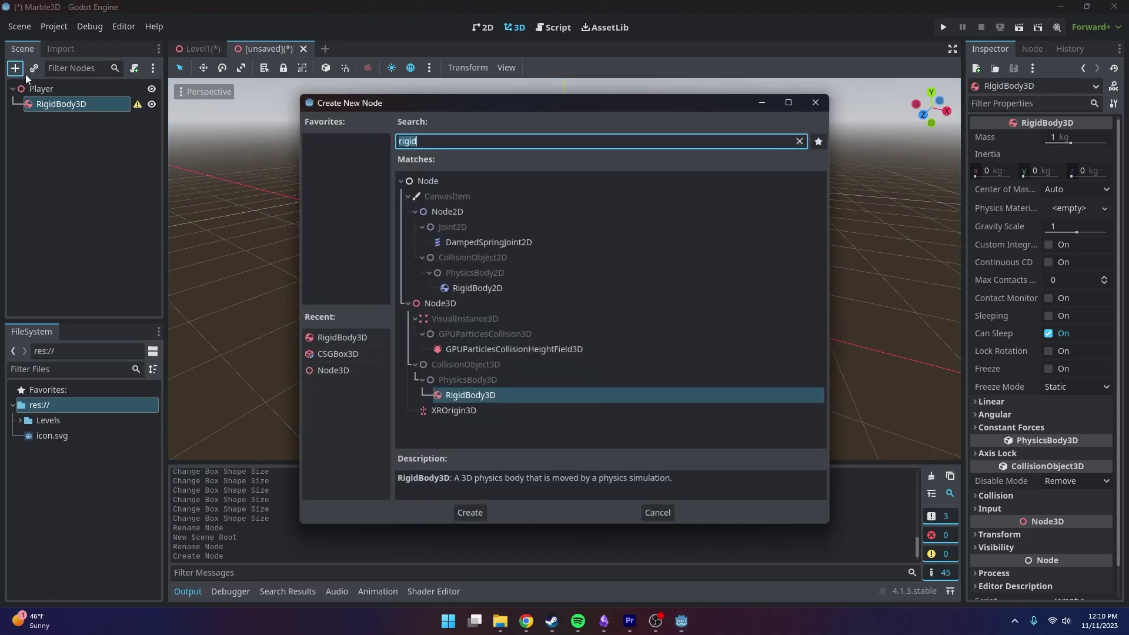
pyautogui.write('coll')
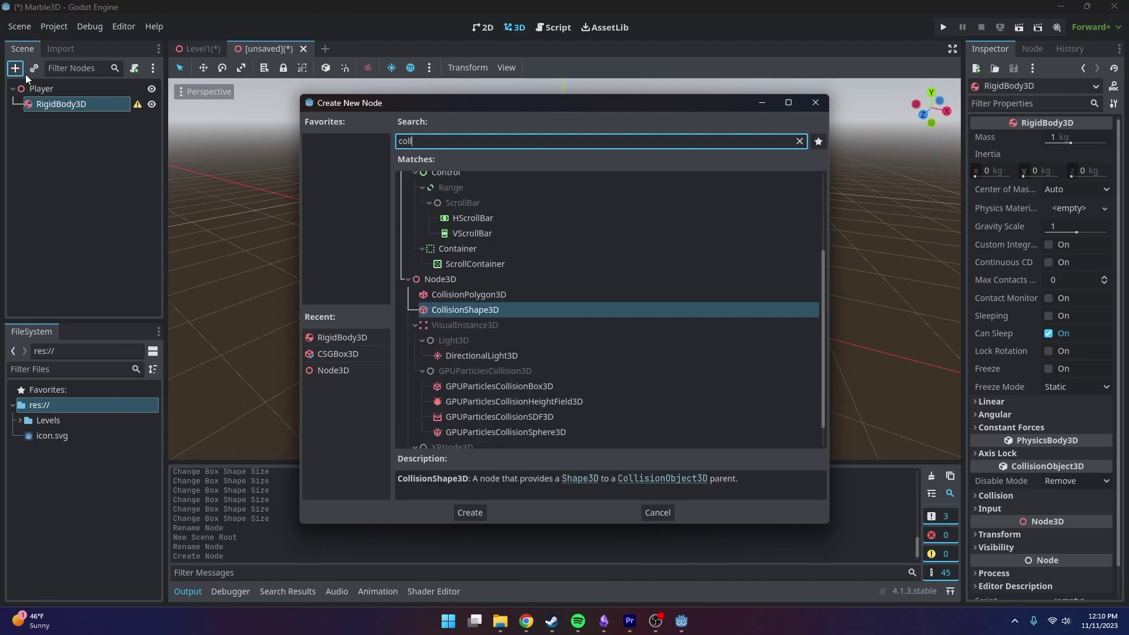
pyautogui.doubleClick(482, 307)
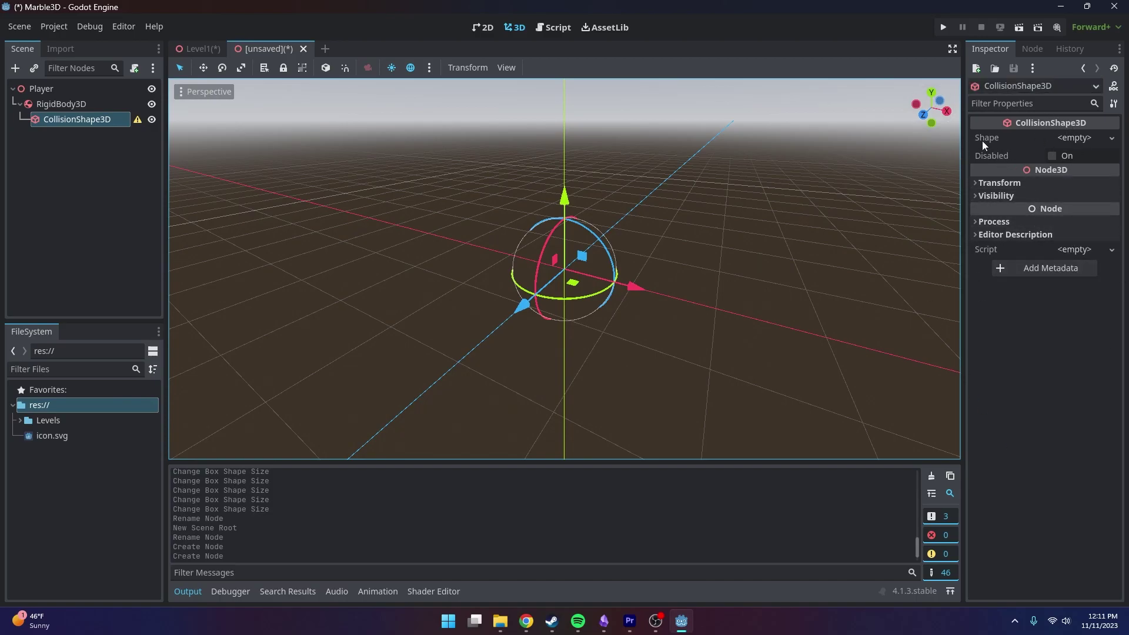
pyautogui.moveTo(982, 141)
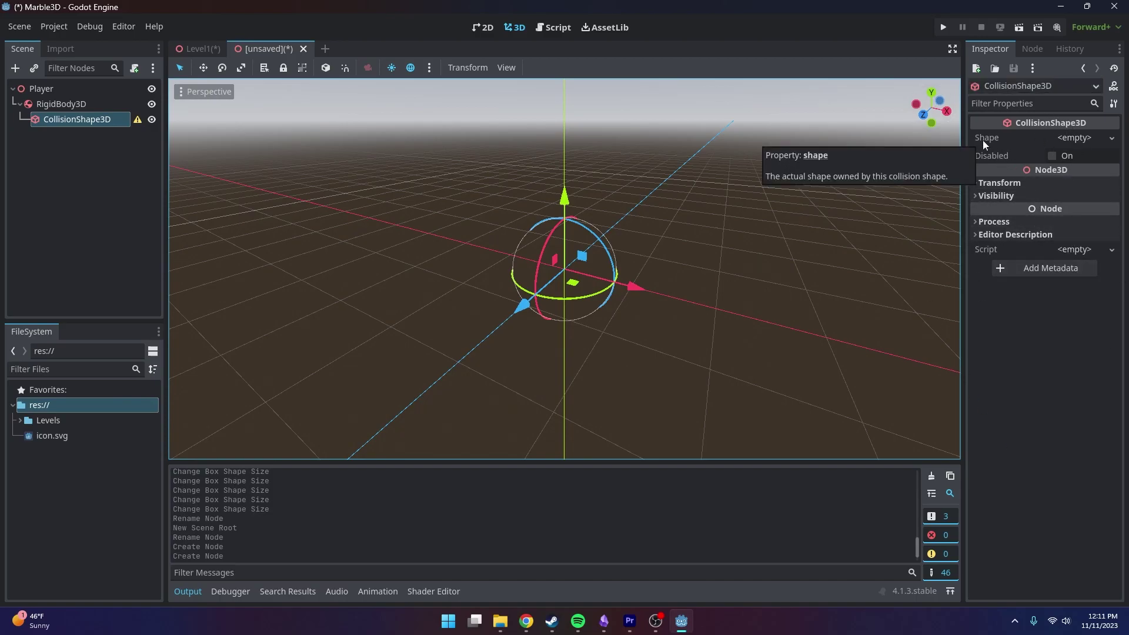
pyautogui.click(1111, 138)
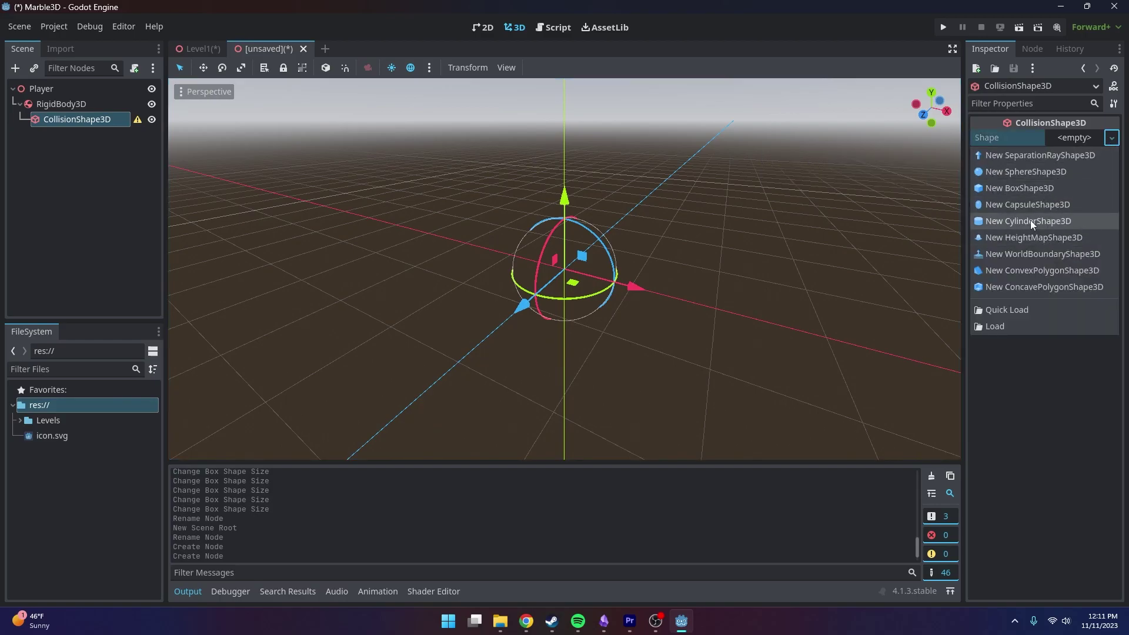
pyautogui.click(1025, 171)
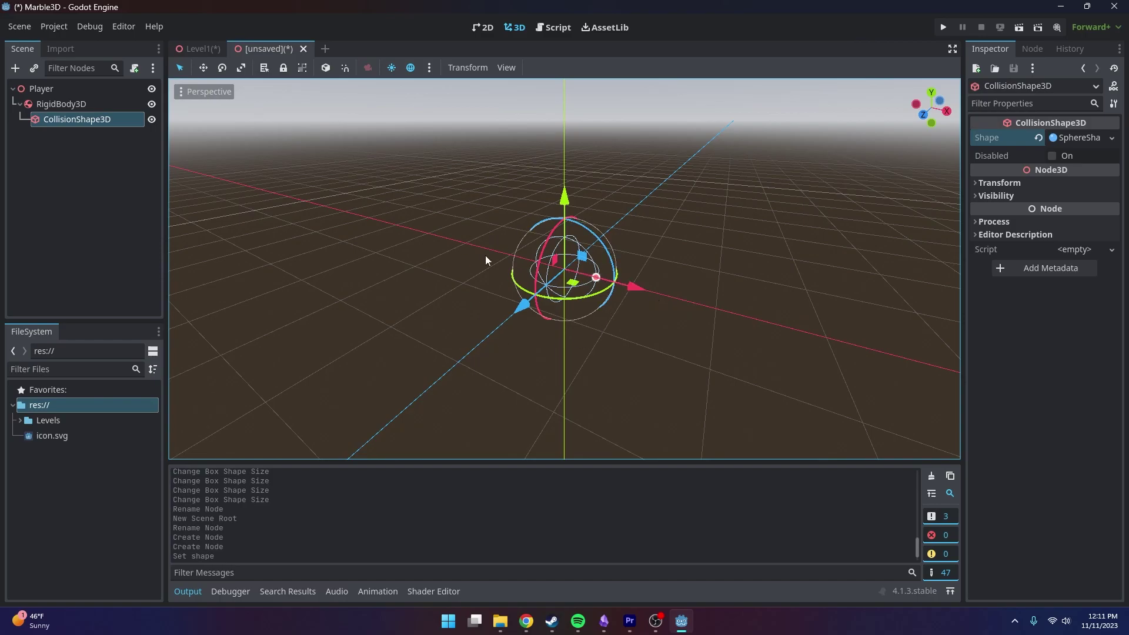
pyautogui.click(71, 110)
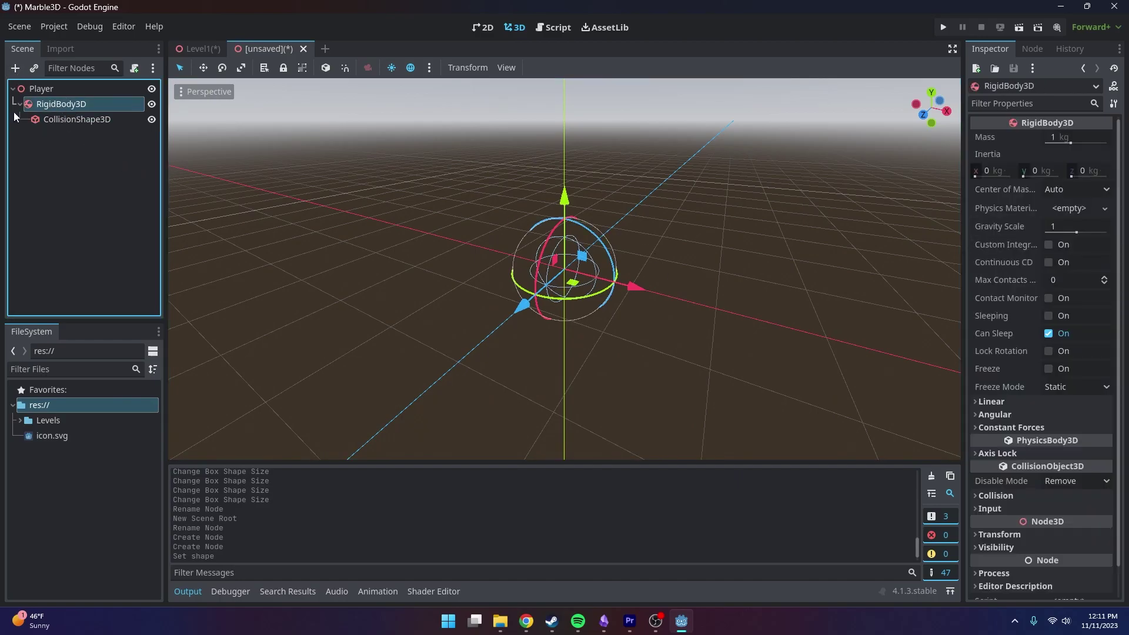
# - Add a MeshInstance3D under RigidBody3D with a new SphereMesh
pyautogui.click(15, 69)
pyautogui.write('mesh')
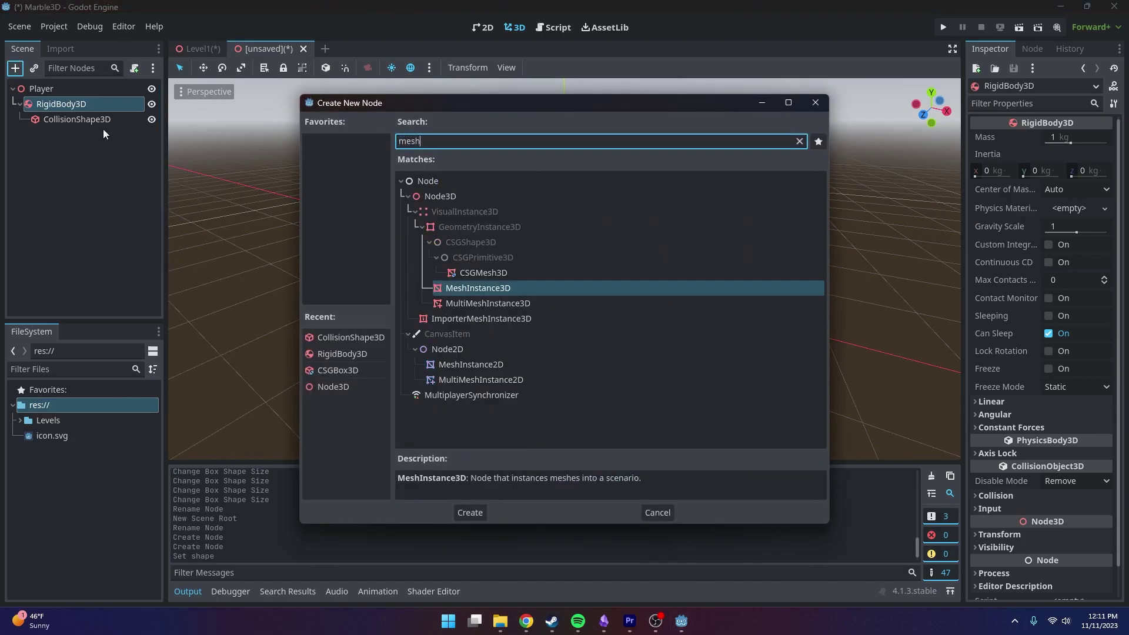
pyautogui.doubleClick(502, 287)
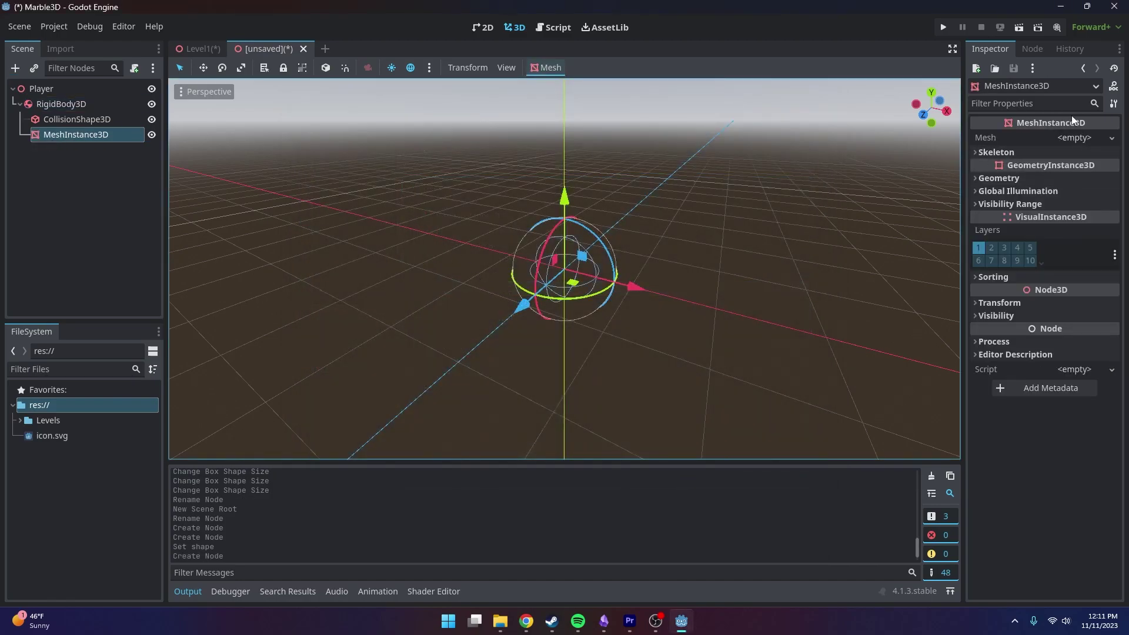
pyautogui.click(1096, 136)
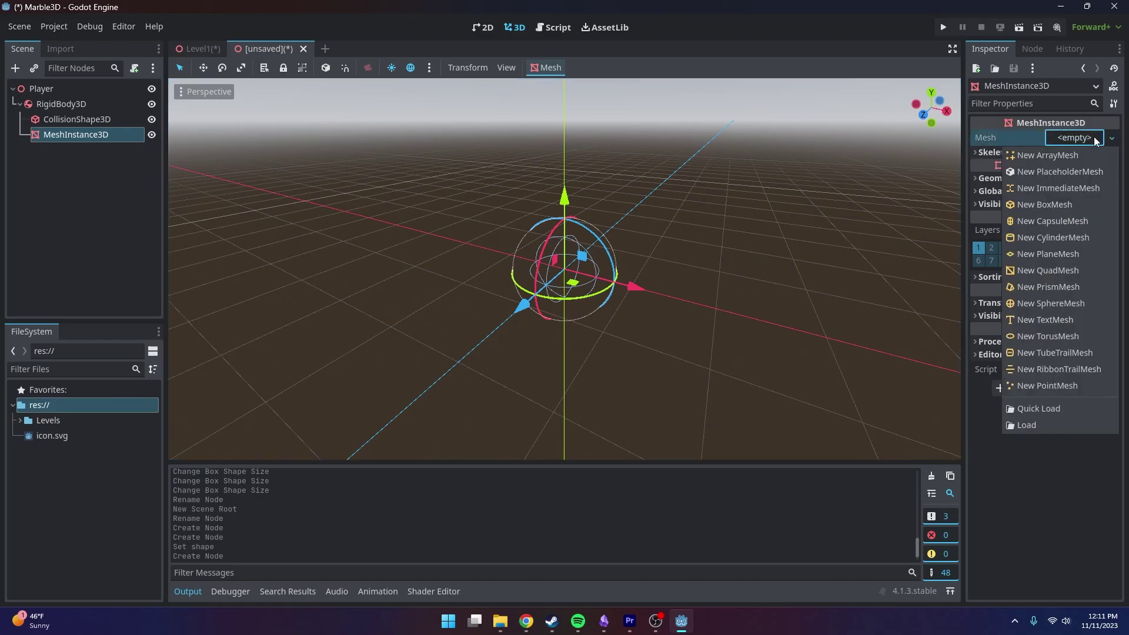
pyautogui.click(1063, 305)
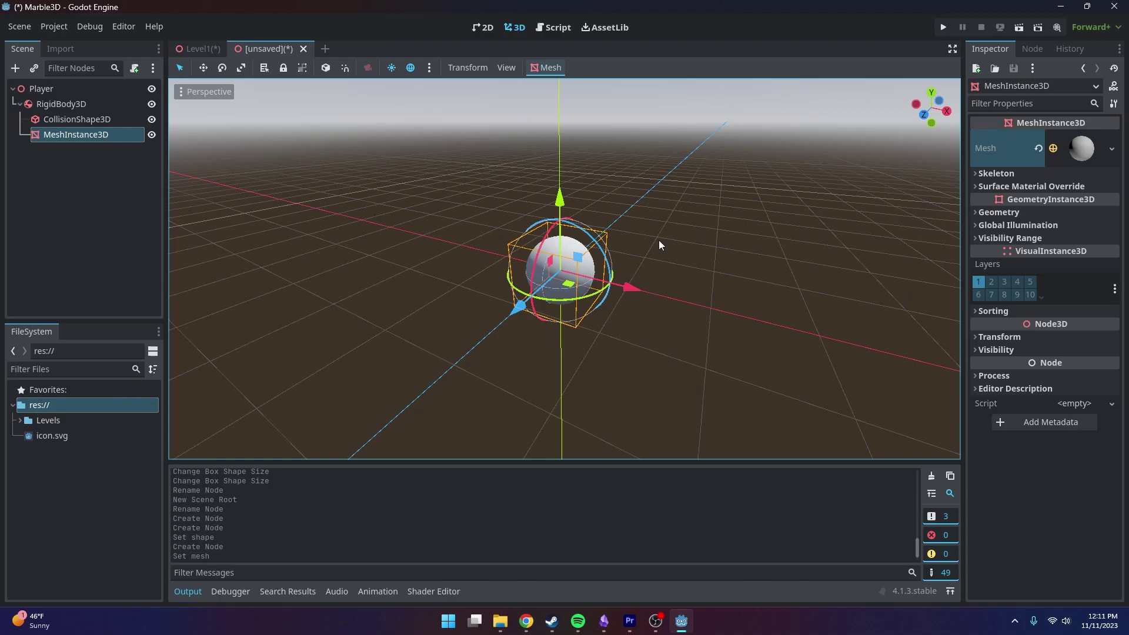
# - Apply icon.svg to the sphere's Surface Material Override slot 0
pyautogui.click(64, 437)
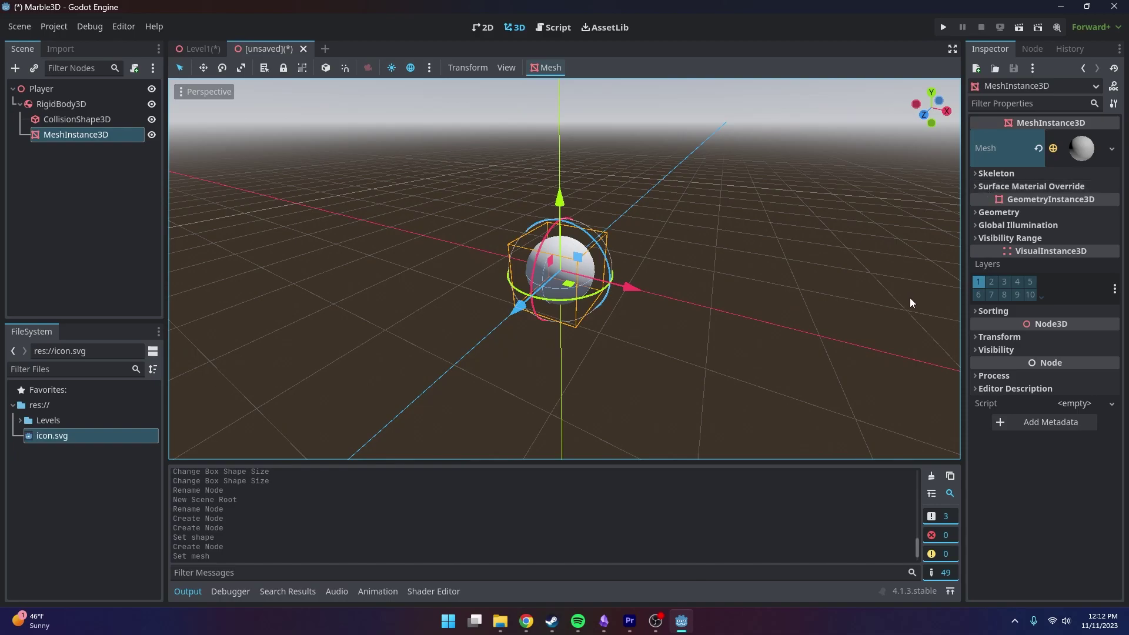
pyautogui.click(991, 187)
pyautogui.moveTo(114, 435); pyautogui.dragTo(1073, 201)
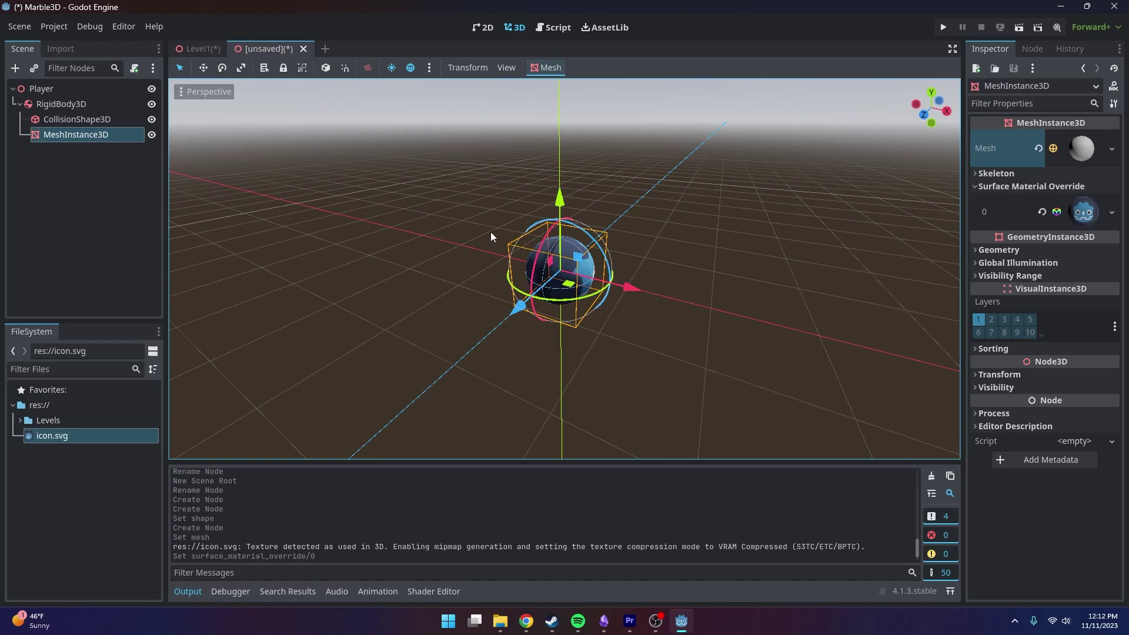
# - Start saving the Player scene and create an Objects folder at res://
pyautogui.click(78, 90)
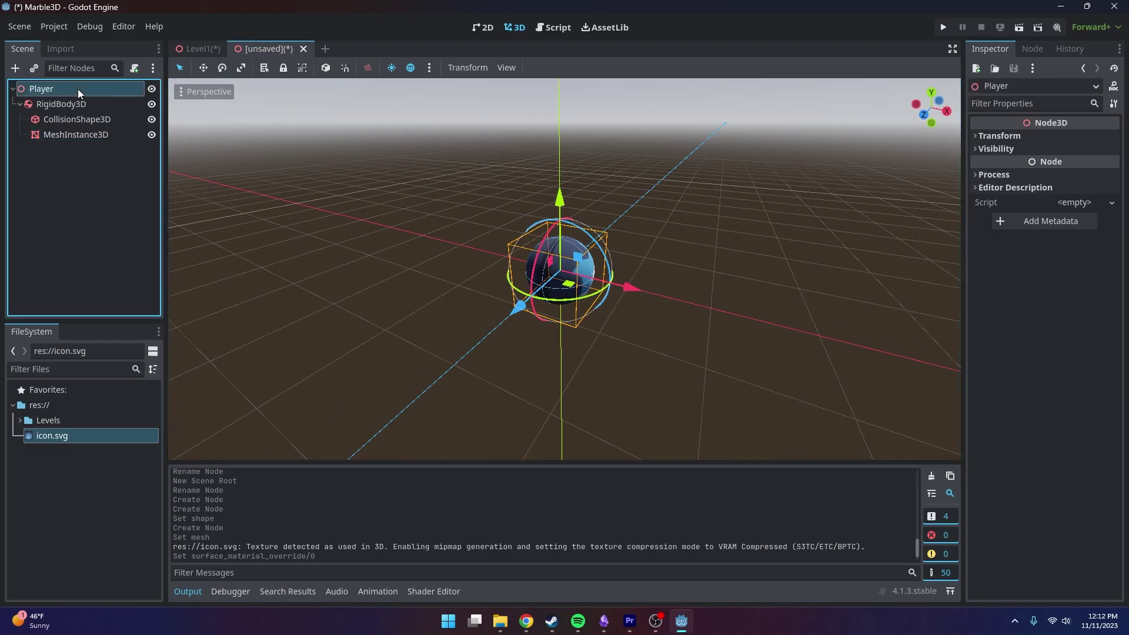
pyautogui.hotkey('ctrl', 's')
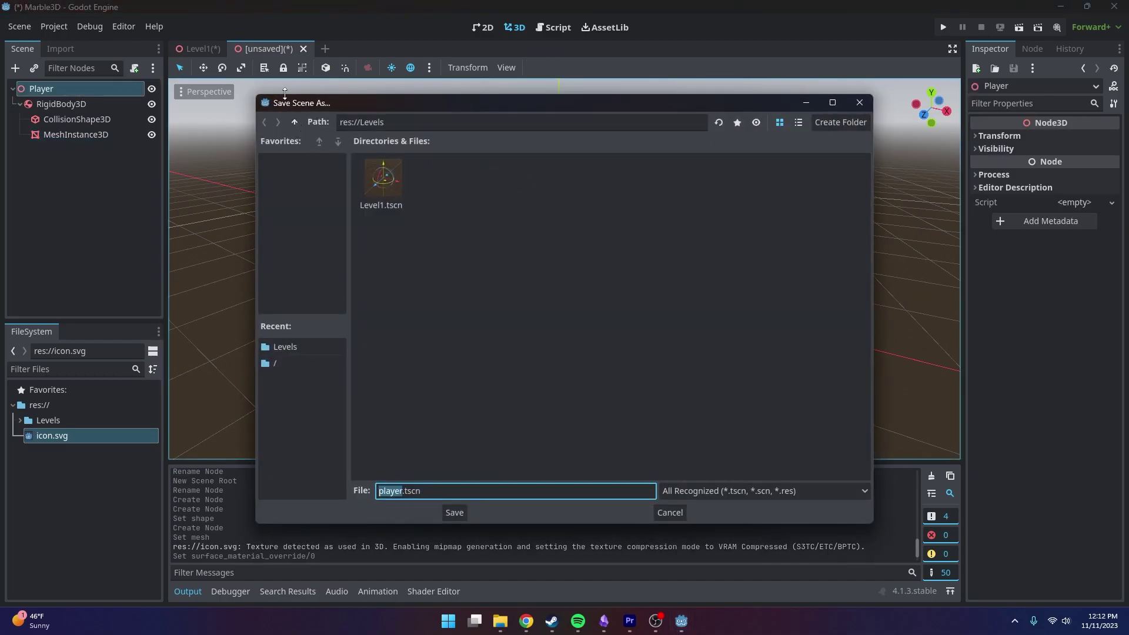
pyautogui.click(294, 123)
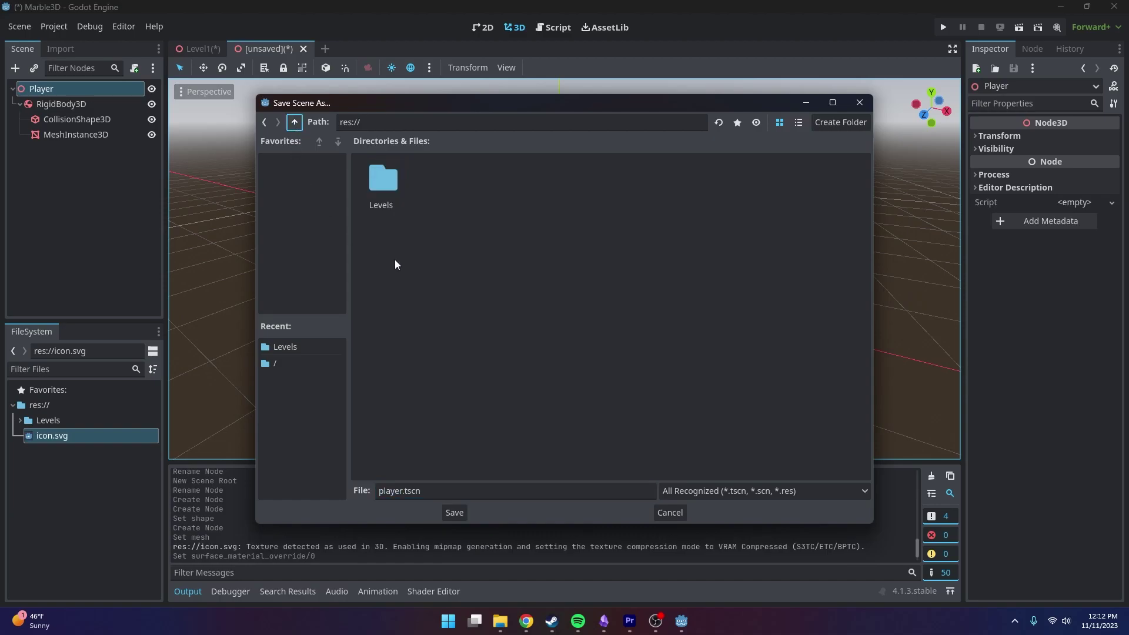
pyautogui.rightClick(509, 242)
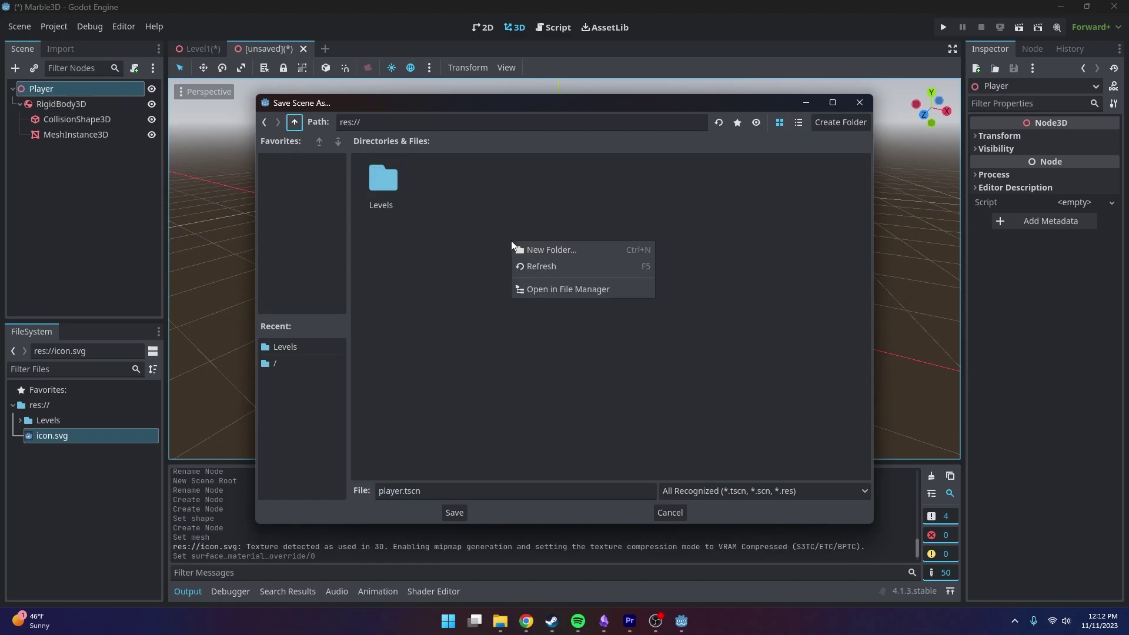
pyautogui.click(544, 249)
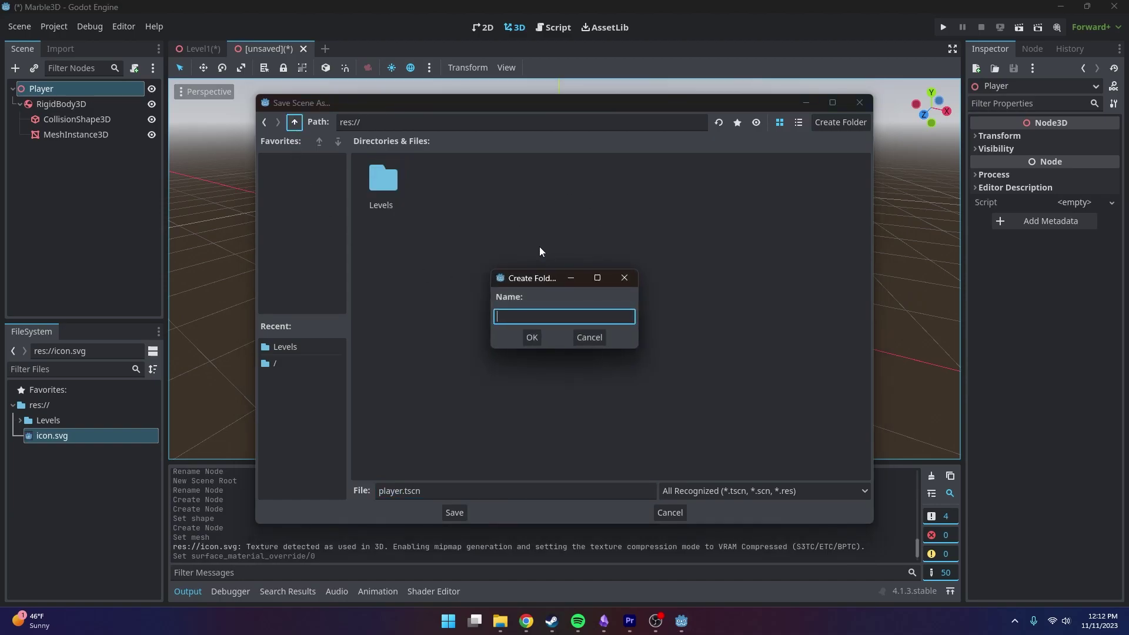
pyautogui.write('Objects')
pyautogui.press('Return')
# - Create a Player folder inside Objects and save the scene there as player.tscn
pyautogui.rightClick(504, 253)
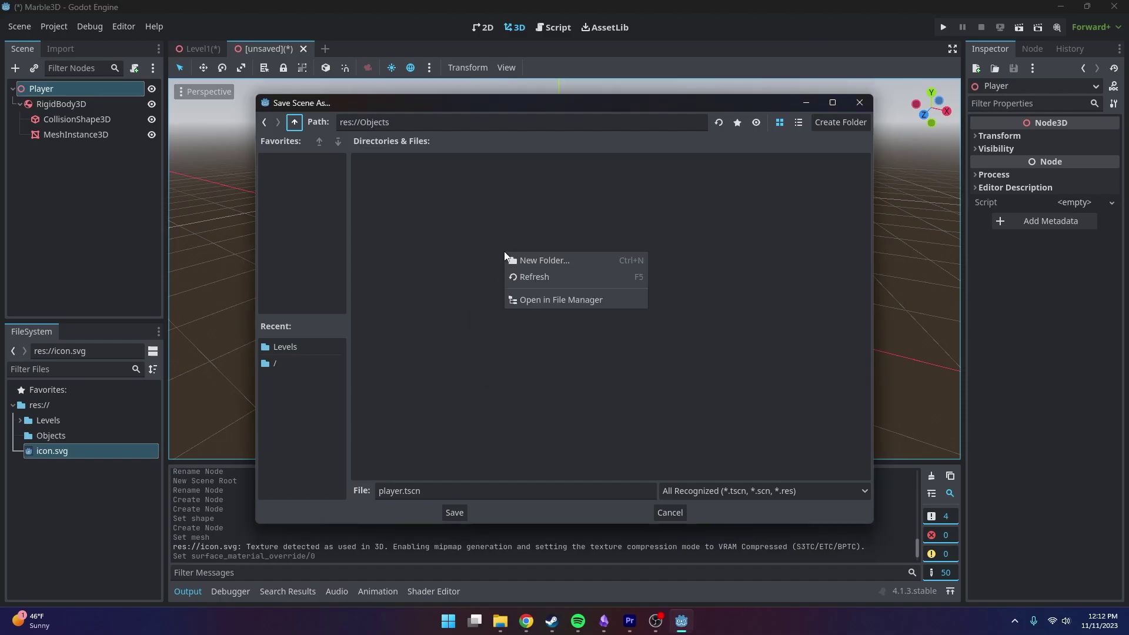
pyautogui.click(552, 262)
pyautogui.write('Player')
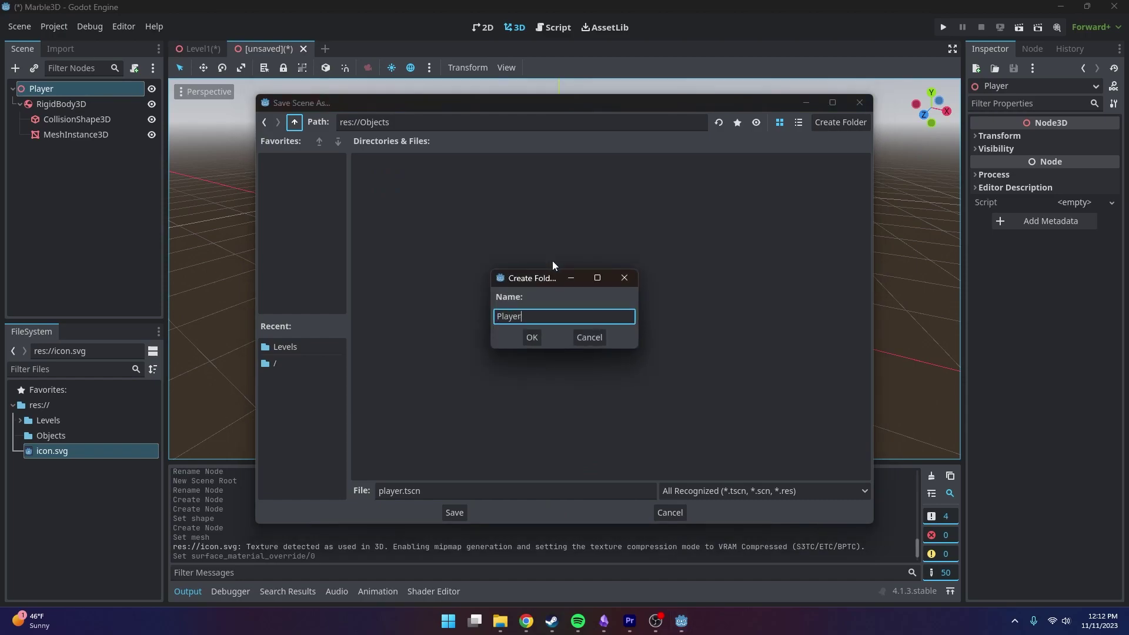
pyautogui.press('Return')
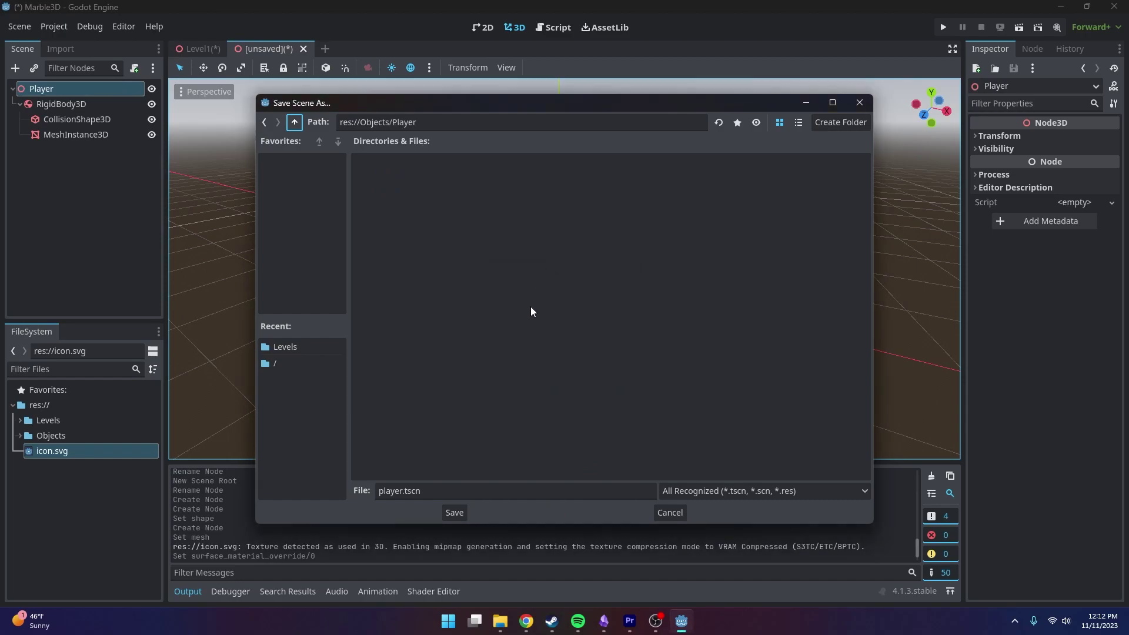
pyautogui.click(461, 511)
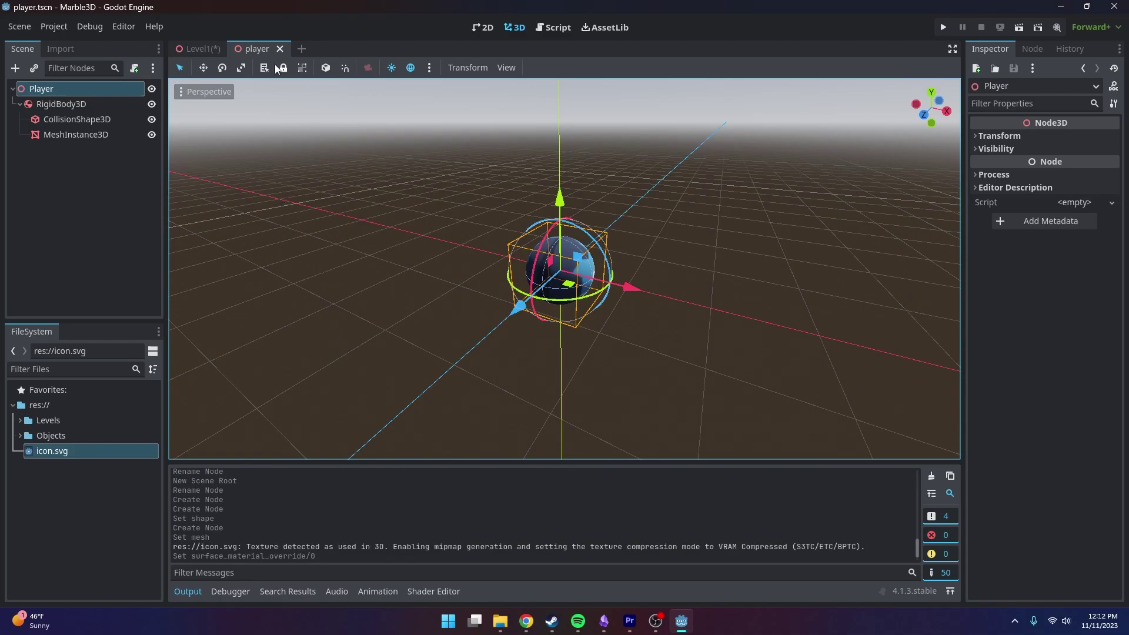
# - Switch to the Level1 tab and save it with Ctrl+S
pyautogui.click(188, 48)
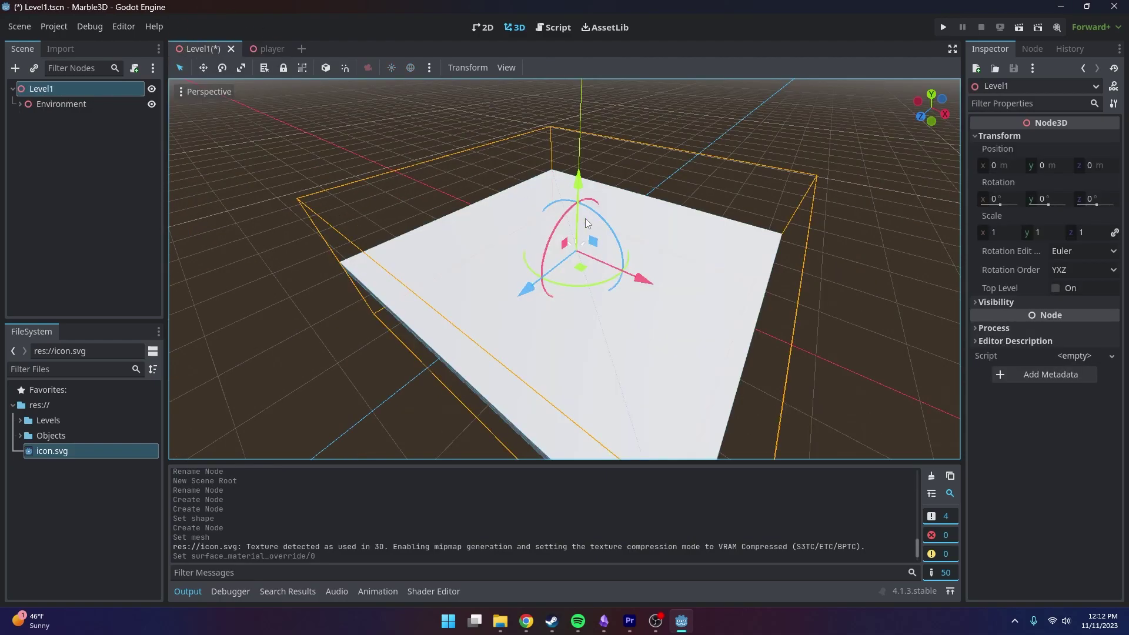
pyautogui.hotkey('ctrl', 's')
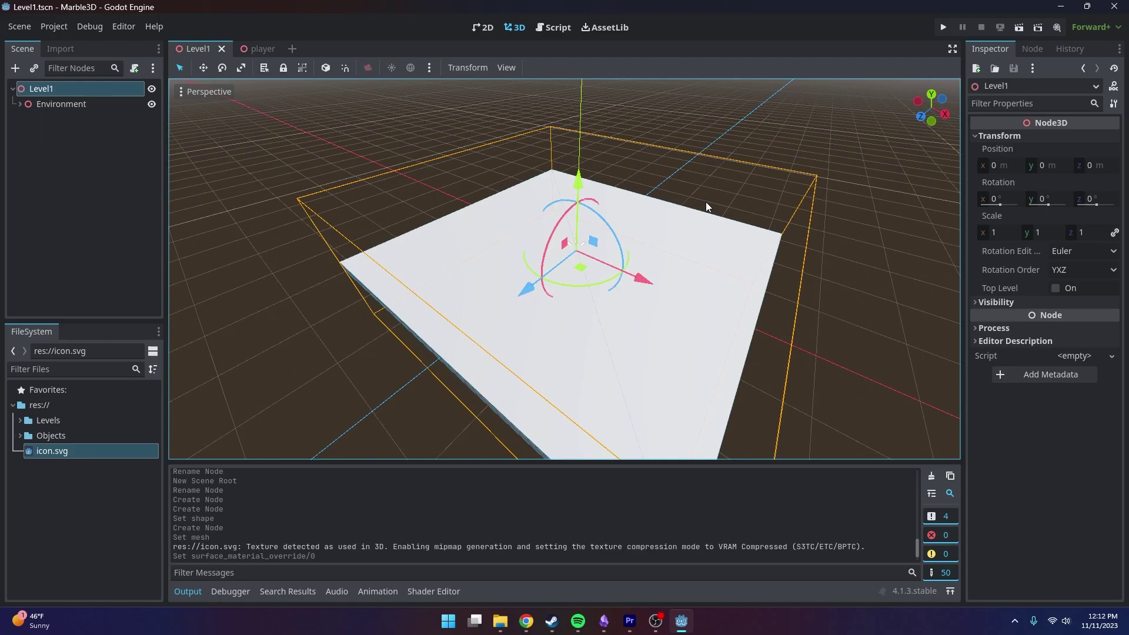